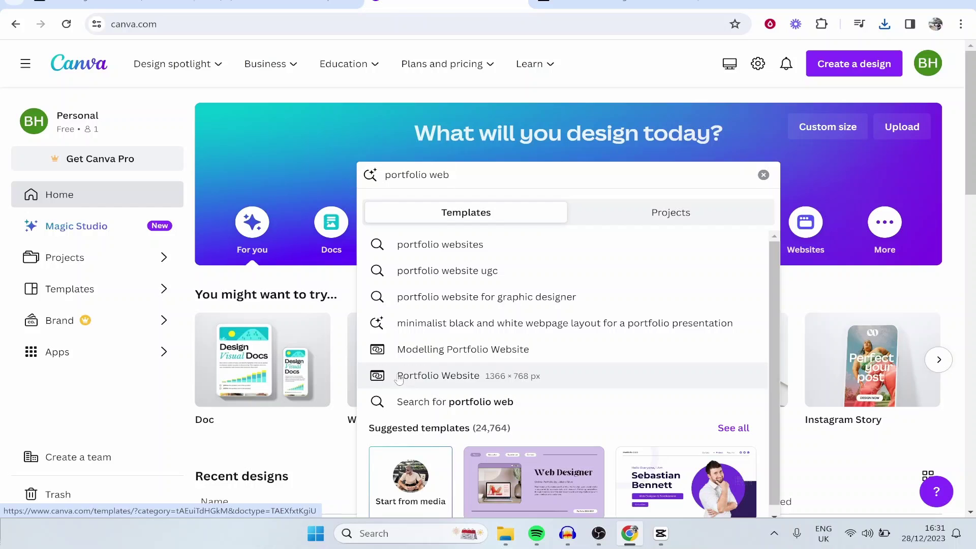
# Open Canva's Portfolio Website templates and scroll through the 103 results
pyautogui.click(444, 379)
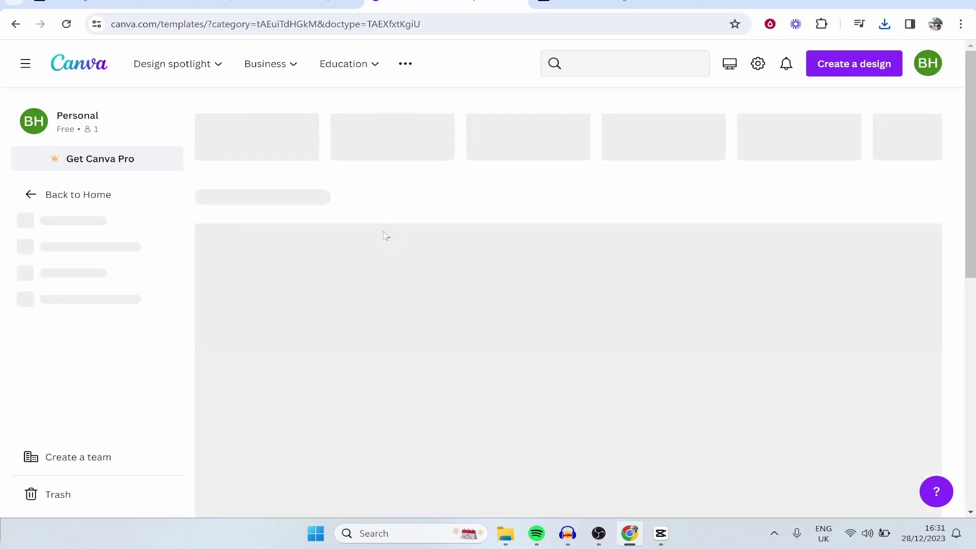
pyautogui.scroll(-2, 371, 241)
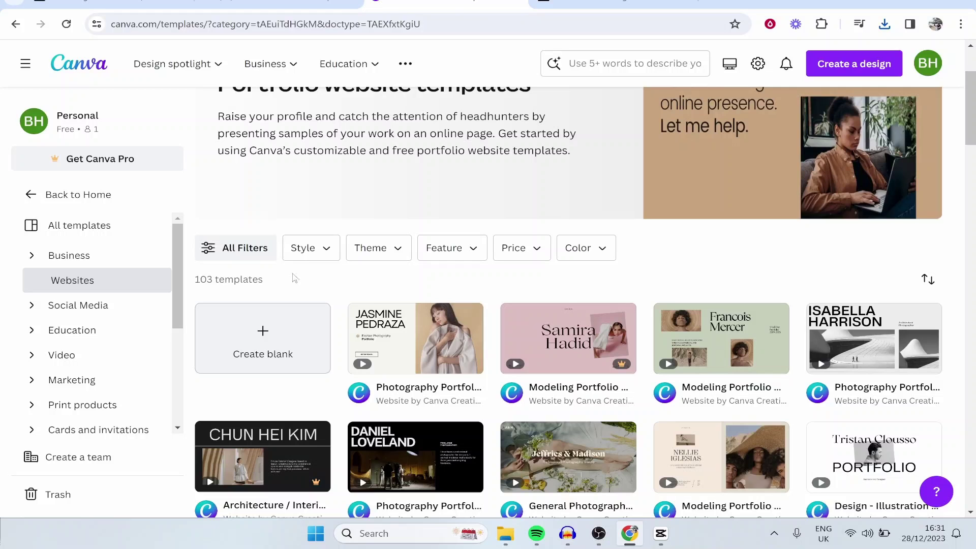
# Filter the portfolio website templates by Free price, narrowing 103 results to 85
pyautogui.click(251, 258)
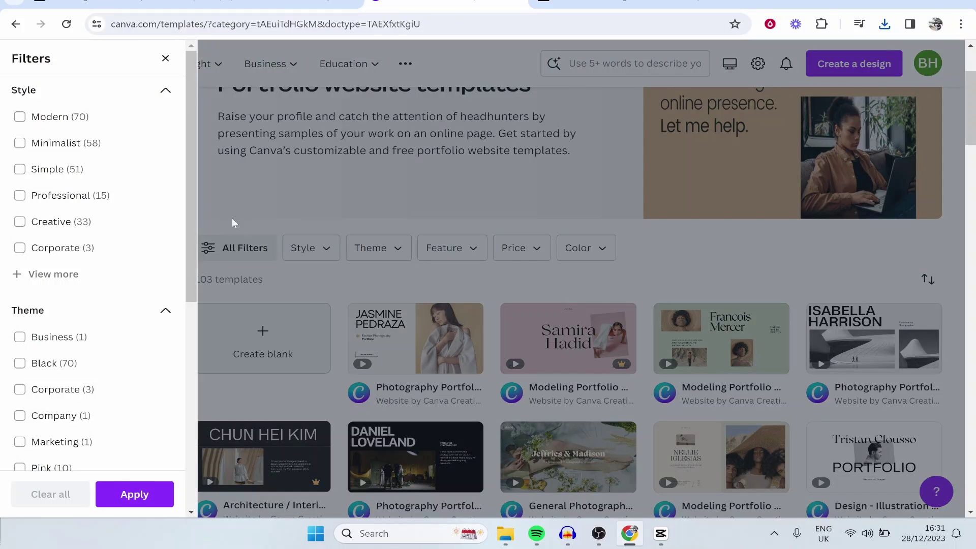
pyautogui.scroll(-8, 139, 239)
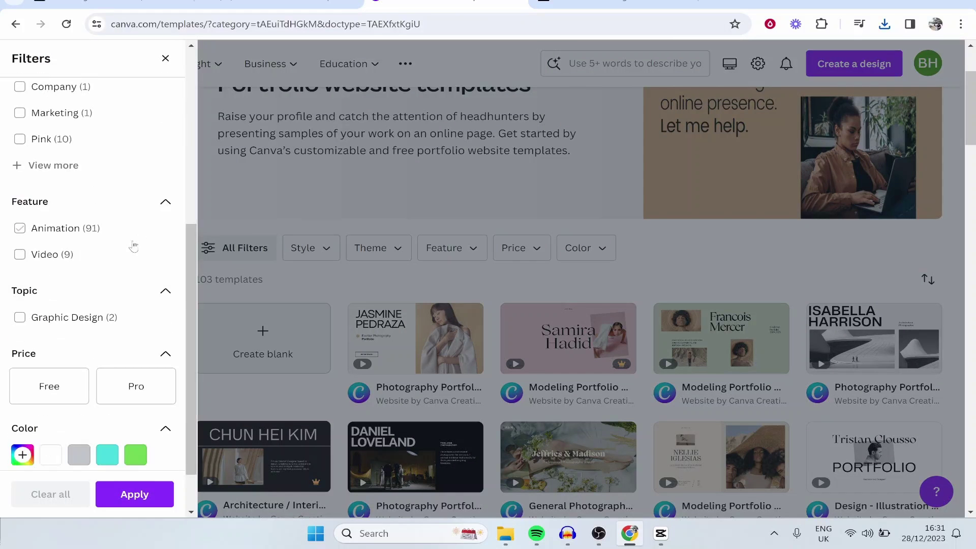
pyautogui.click(50, 328)
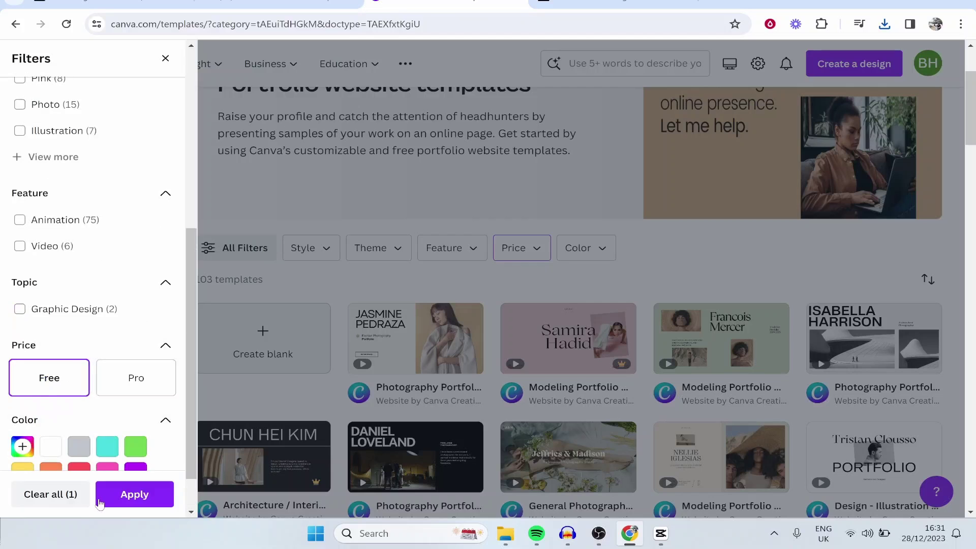
pyautogui.click(134, 494)
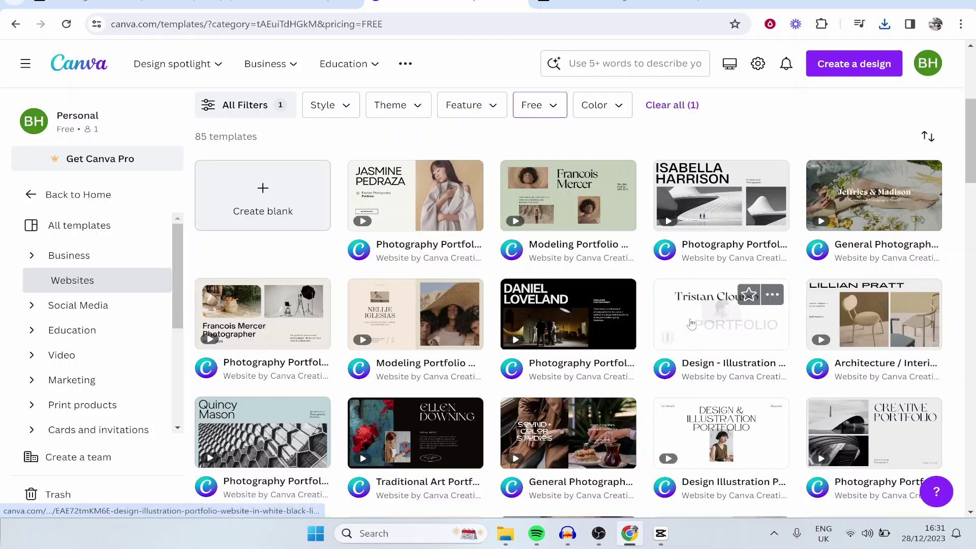
pyautogui.scroll(-4, 710, 320)
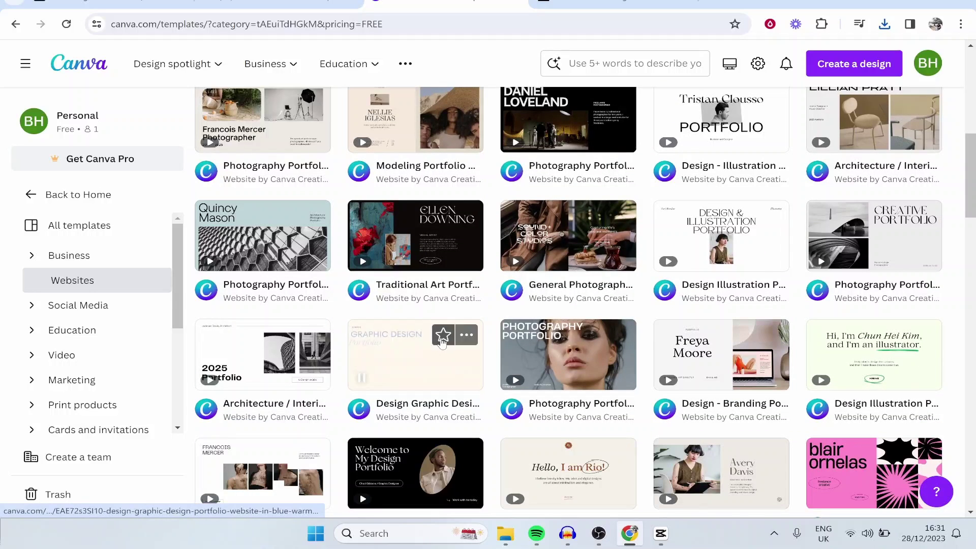
pyautogui.scroll(-1, 323, 344)
pyautogui.scroll(-1, 323, 345)
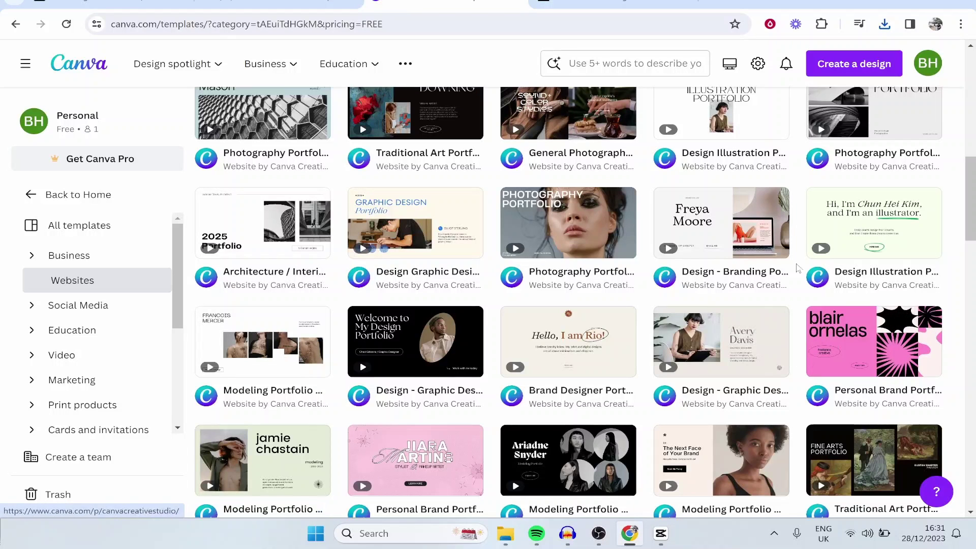
pyautogui.scroll(-3, 807, 209)
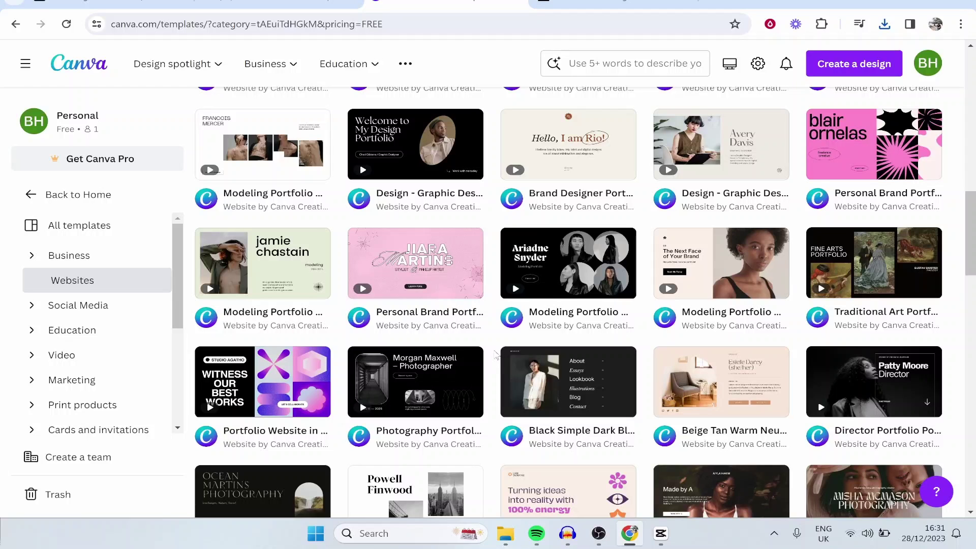
pyautogui.scroll(-3, 562, 264)
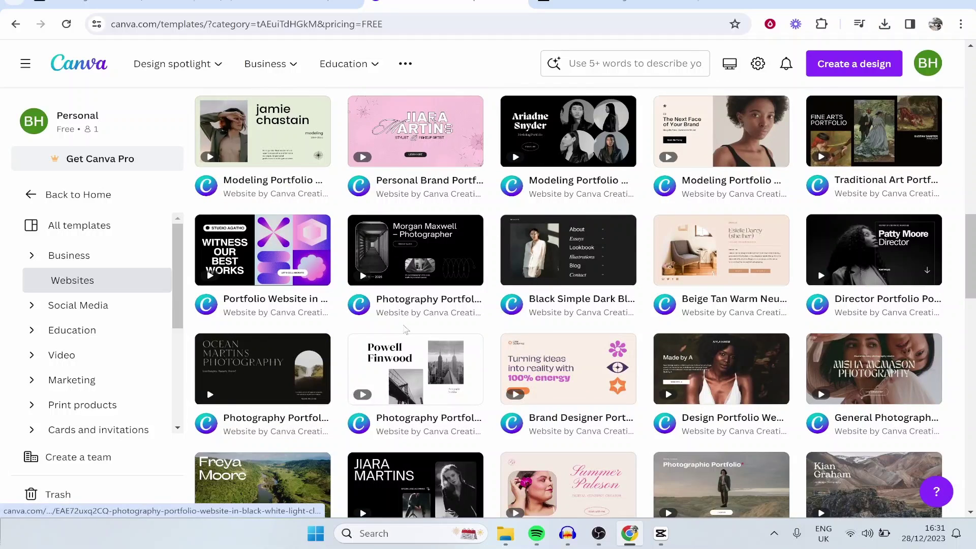
pyautogui.scroll(-1, 552, 303)
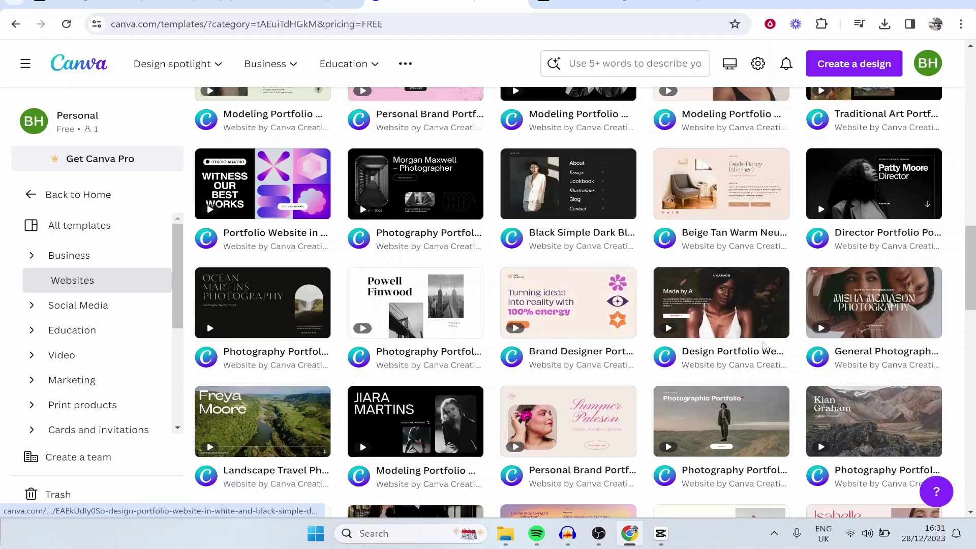
pyautogui.scroll(6, 695, 332)
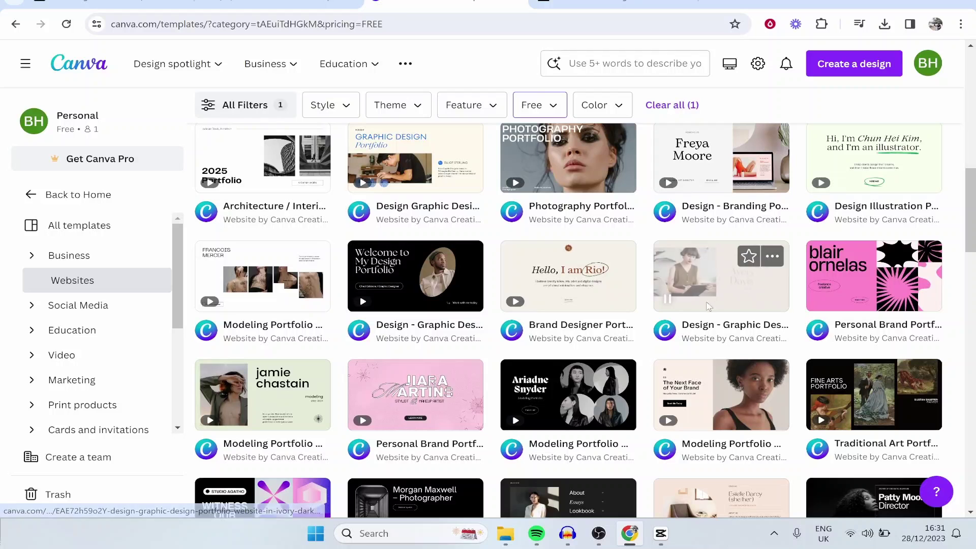
# Preview the Graphic Design portfolio template and customize it as a new nine-page design
pyautogui.click(737, 288)
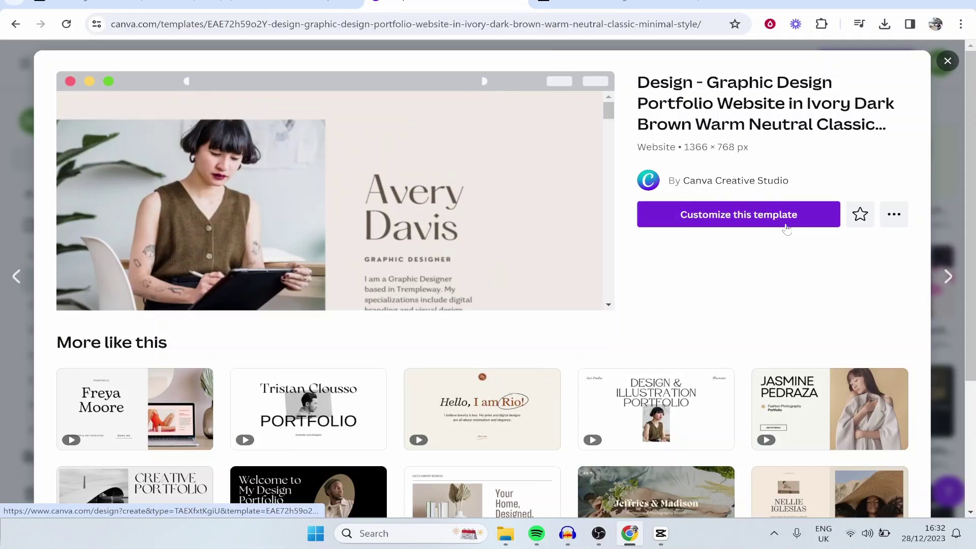
pyautogui.click(734, 215)
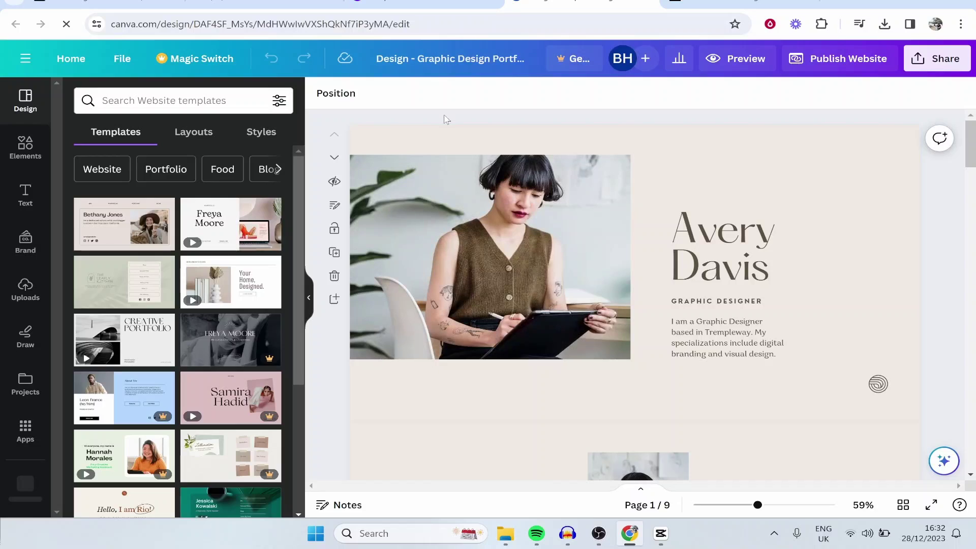
# Browse Elements and Text, then show the Uploads panel with previously uploaded images
pyautogui.click(25, 145)
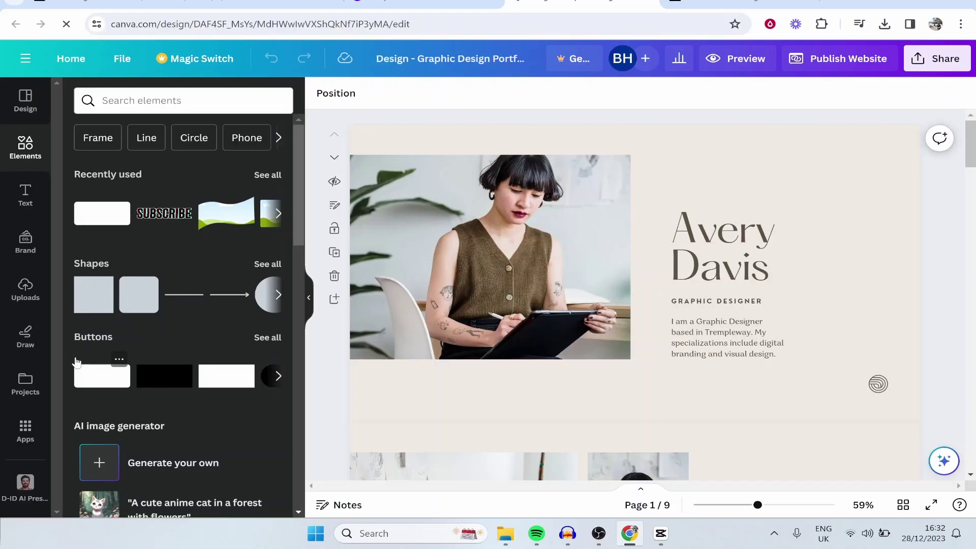
pyautogui.click(25, 195)
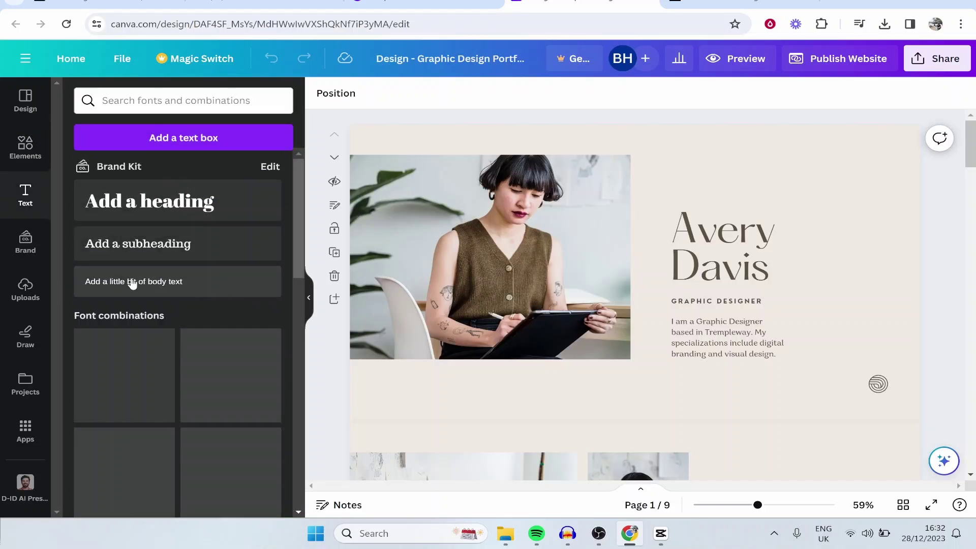
pyautogui.click(25, 289)
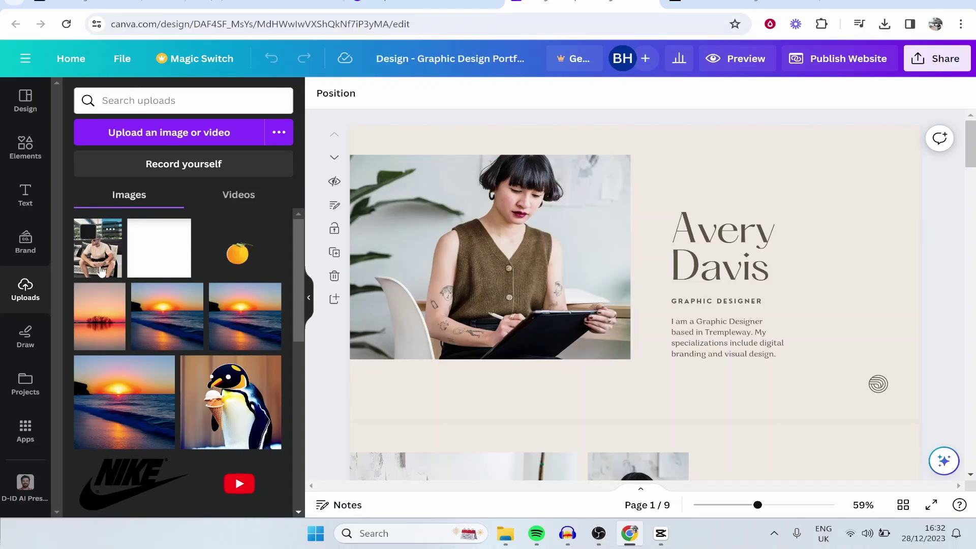
# Swap the main photo for the uploaded man-in-sunglasses picture, testing brightness and position settings
pyautogui.moveTo(102, 271); pyautogui.dragTo(472, 242)
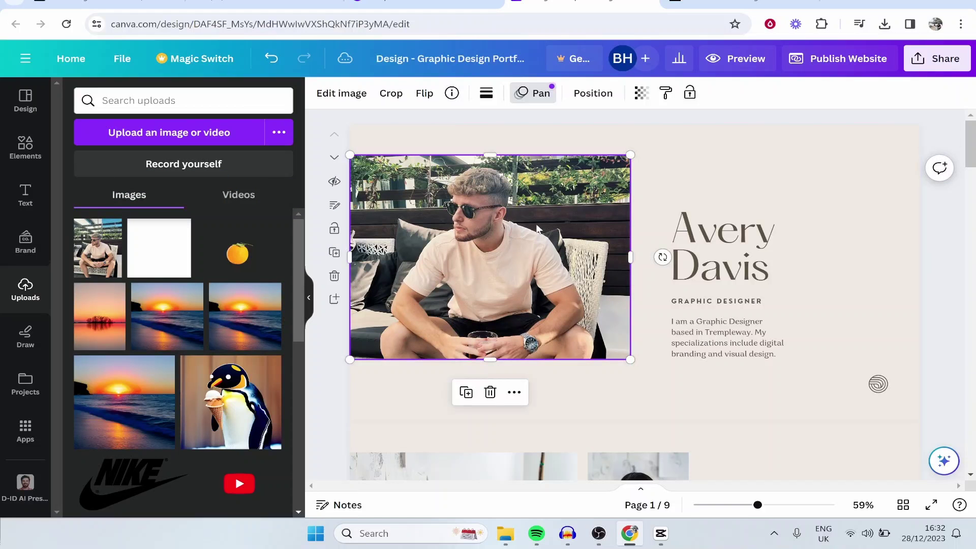
pyautogui.click(362, 95)
pyautogui.scroll(-6, 139, 346)
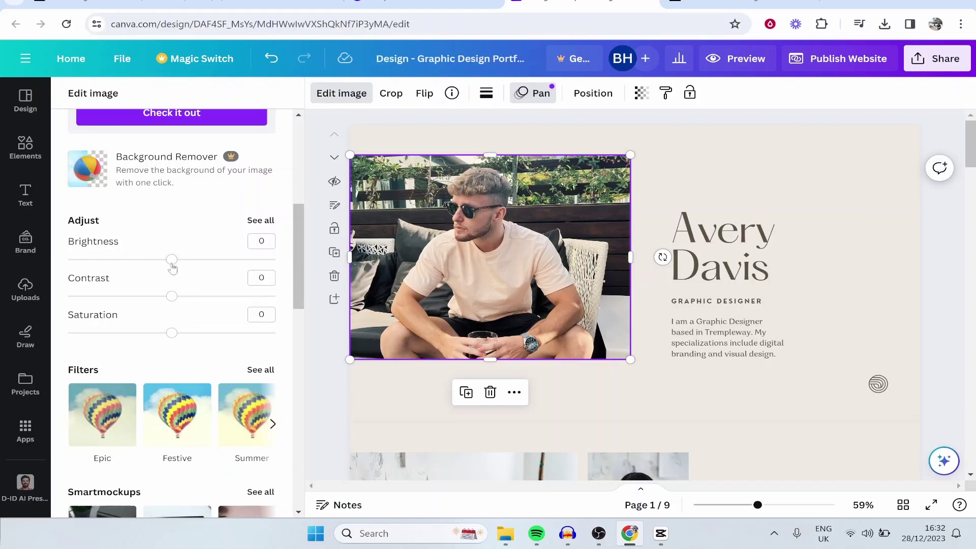
pyautogui.moveTo(172, 260)
pyautogui.mouseDown()
pyautogui.moveTo(142, 261)
pyautogui.moveTo(174, 260)
pyautogui.mouseUp()
pyautogui.scroll(-2, 173, 261)
pyautogui.scroll(7, 220, 305)
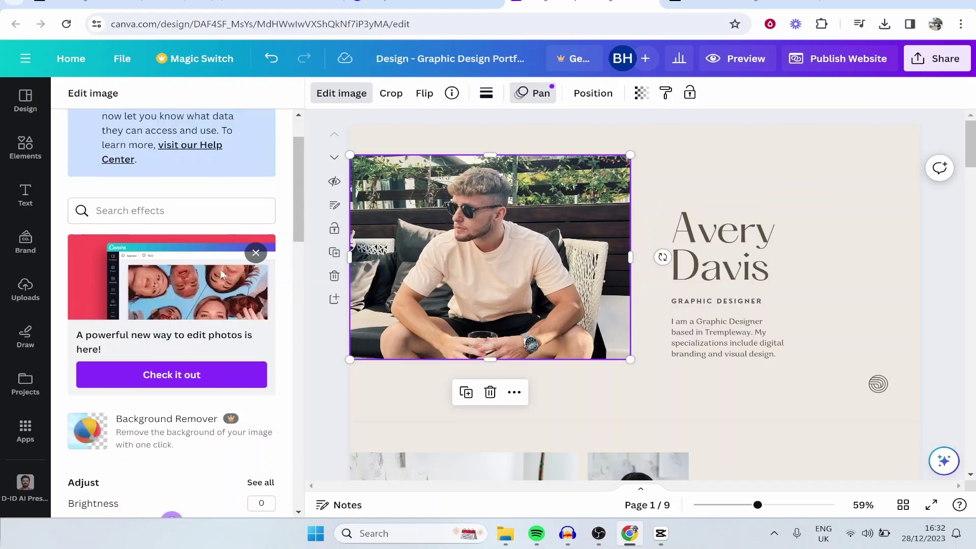
pyautogui.scroll(2, 221, 274)
pyautogui.click(392, 100)
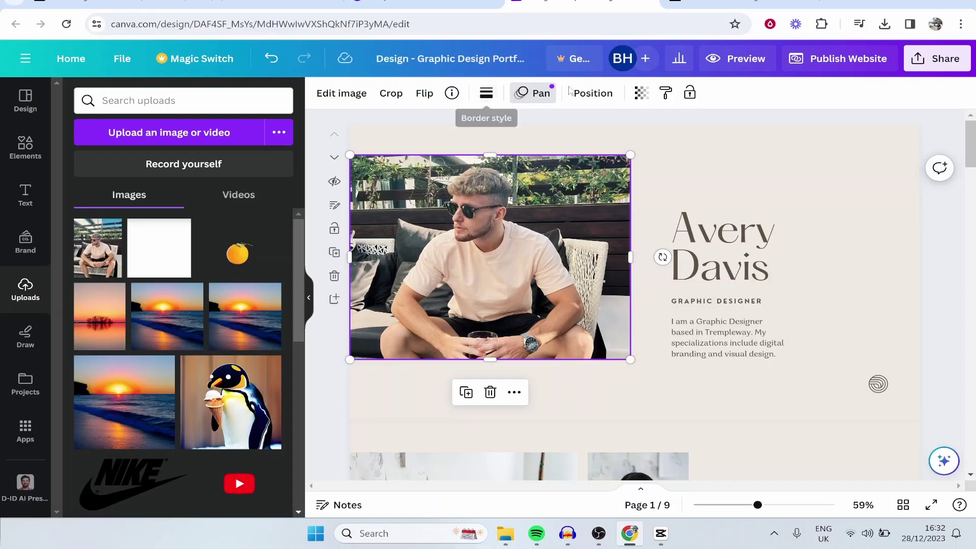
pyautogui.click(585, 95)
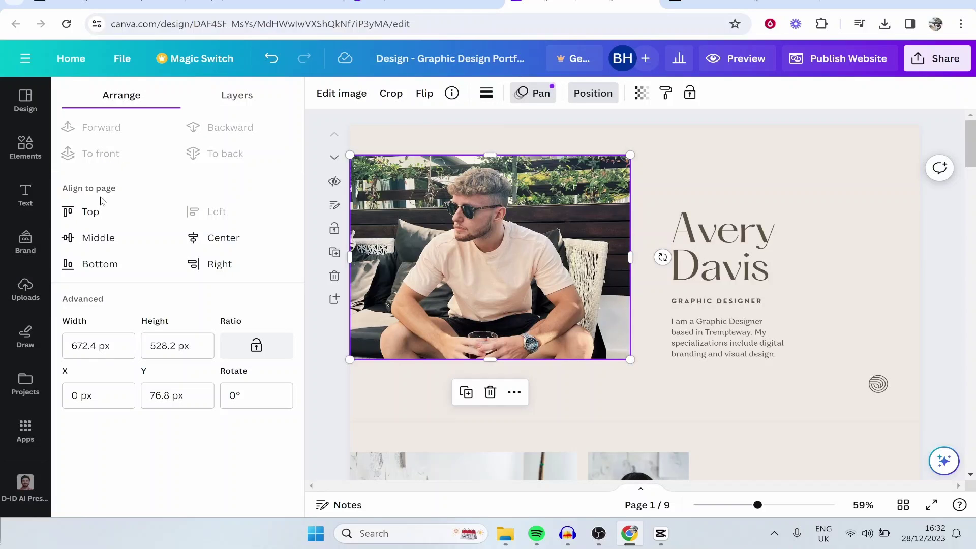
pyautogui.click(780, 200)
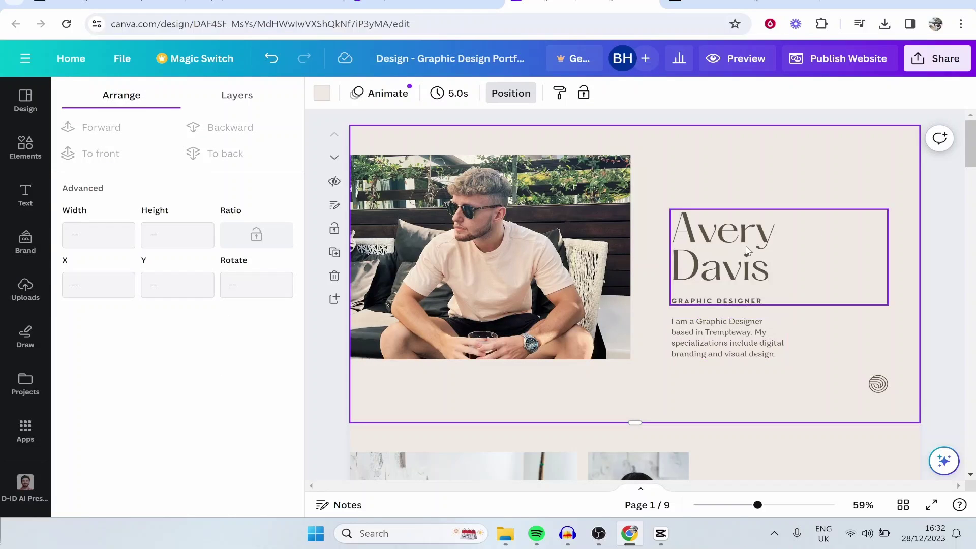
# Replace the template's sample name in the first-page heading with the designer's full name
pyautogui.doubleClick(750, 266)
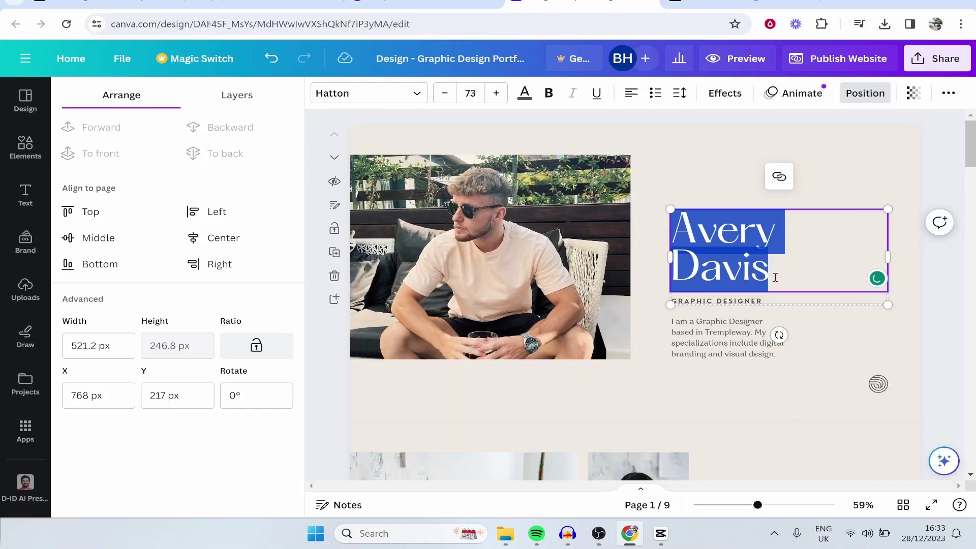
pyautogui.write('N')
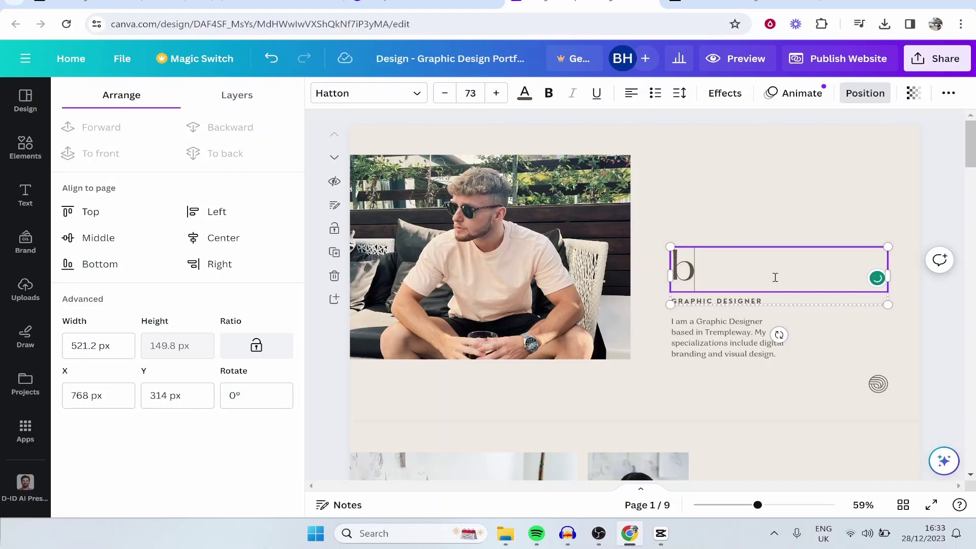
pyautogui.write('radley Harrison')
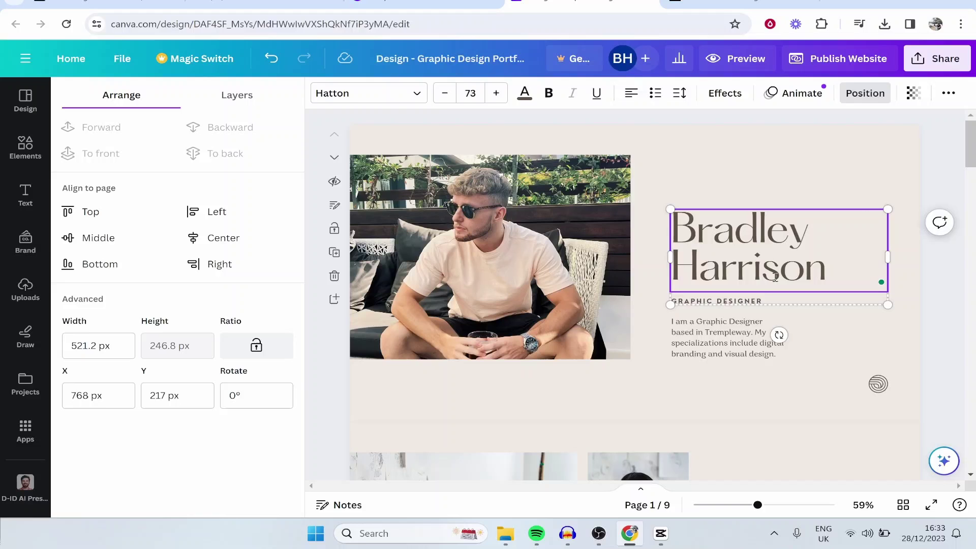
pyautogui.press('Escape')
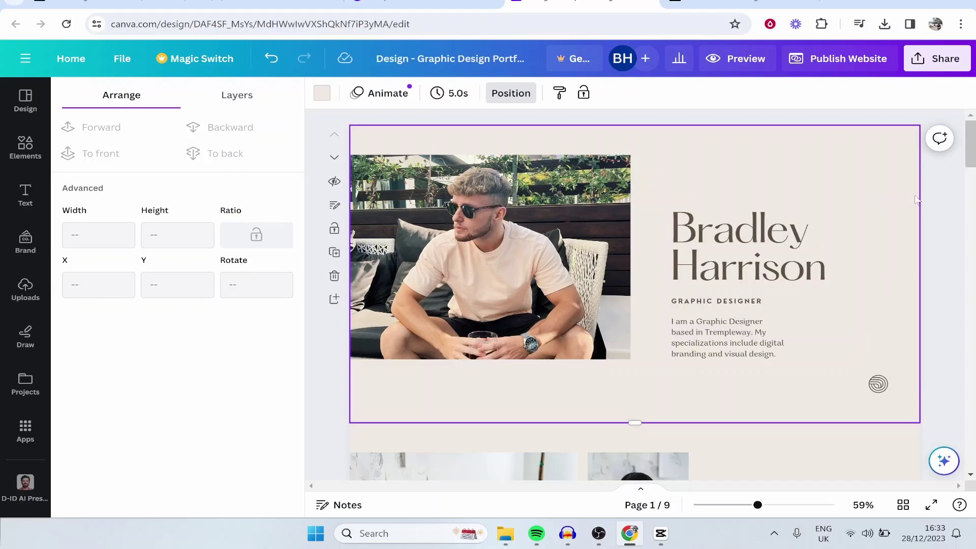
pyautogui.click(894, 204)
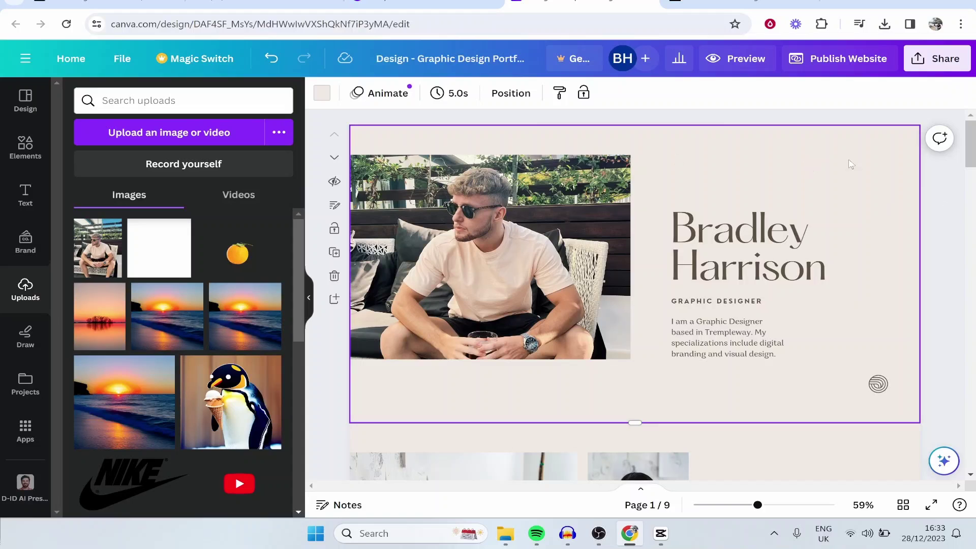
# Make the page background dark charcoal and recolour the name to light cream #efe9e4
pyautogui.click(322, 93)
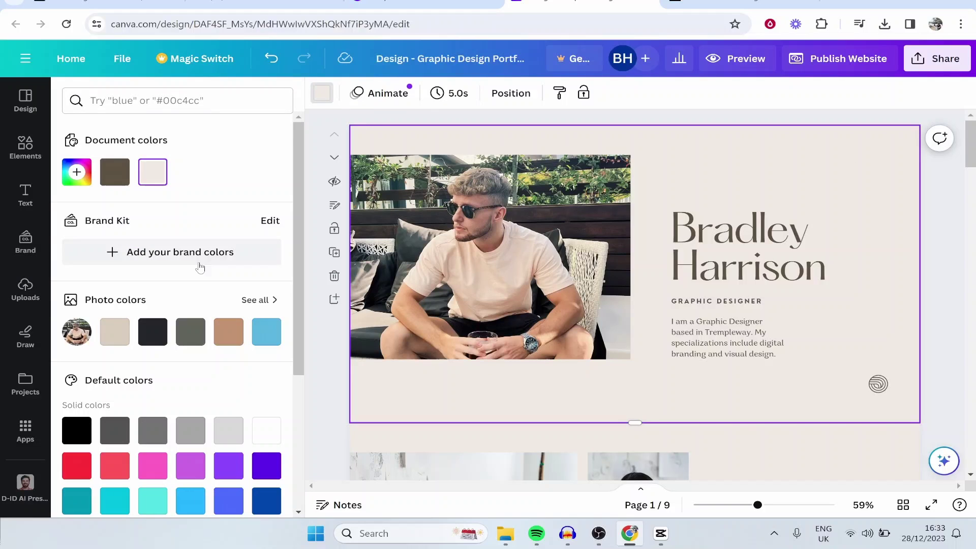
pyautogui.click(161, 334)
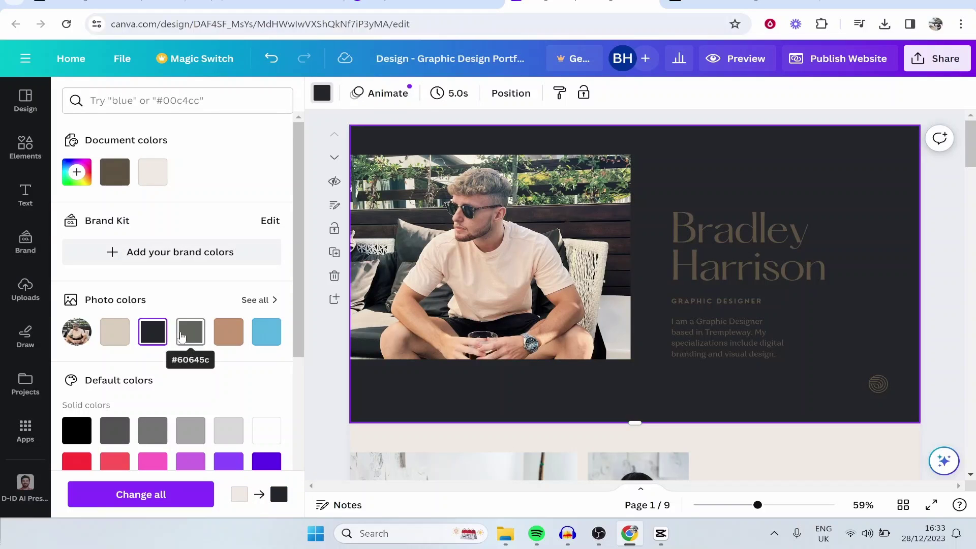
pyautogui.click(743, 231)
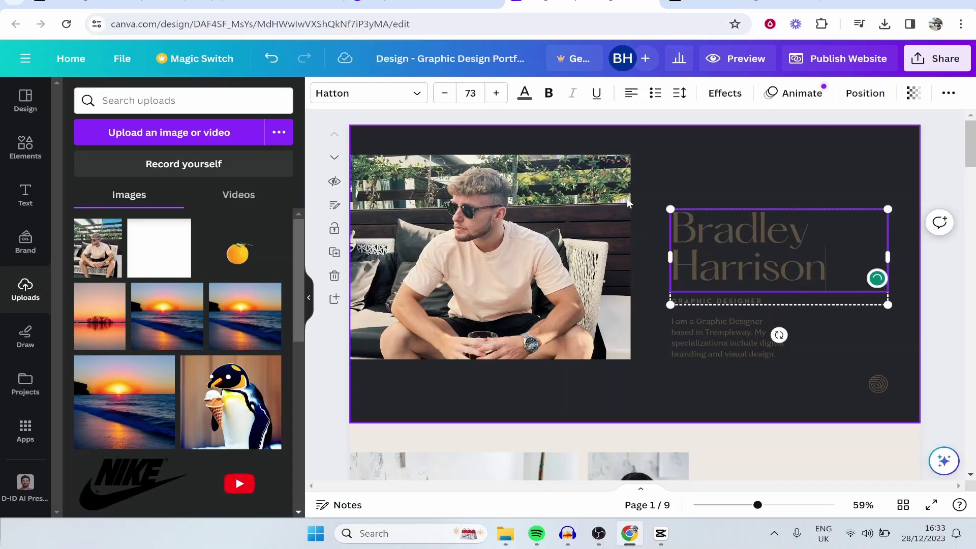
pyautogui.click(625, 223)
pyautogui.click(676, 223)
pyautogui.click(711, 234)
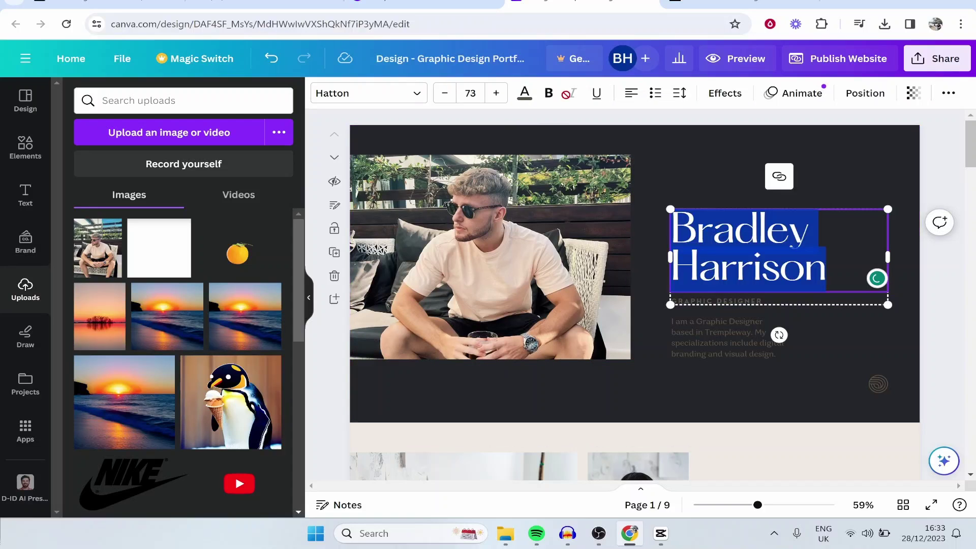
pyautogui.click(524, 94)
pyautogui.click(191, 172)
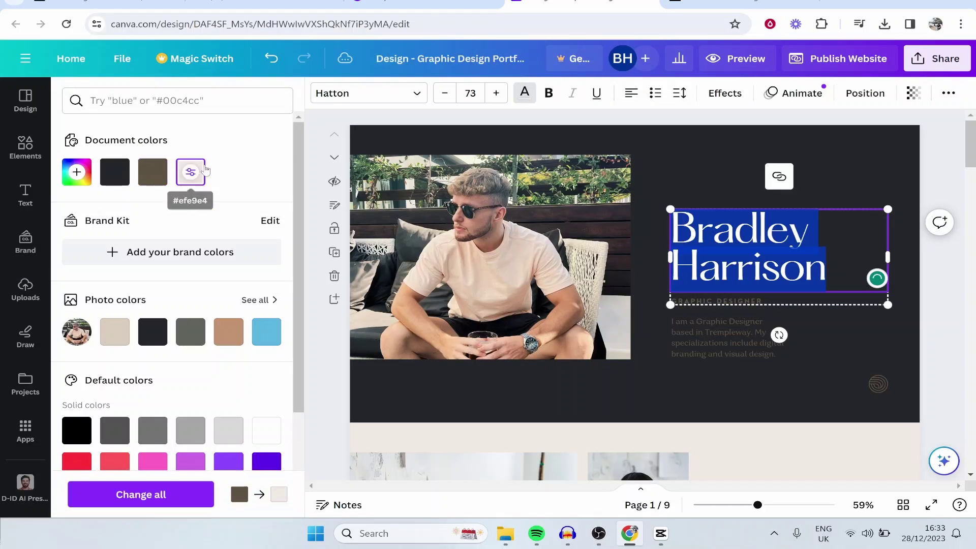
# Recolour the description and GRAPHIC DESIGNER title text to the same light cream shade
pyautogui.click(779, 176)
pyautogui.click(838, 177)
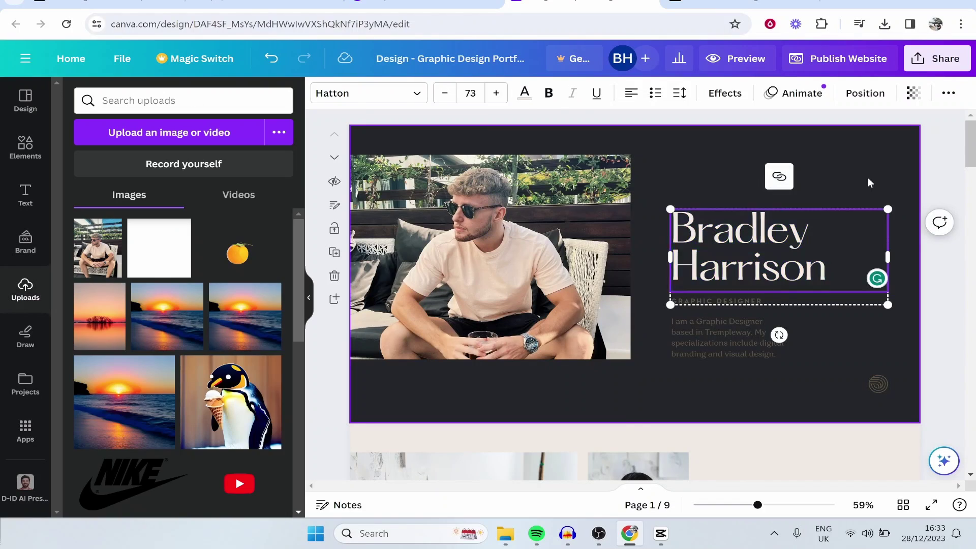
pyautogui.click(776, 332)
pyautogui.click(772, 336)
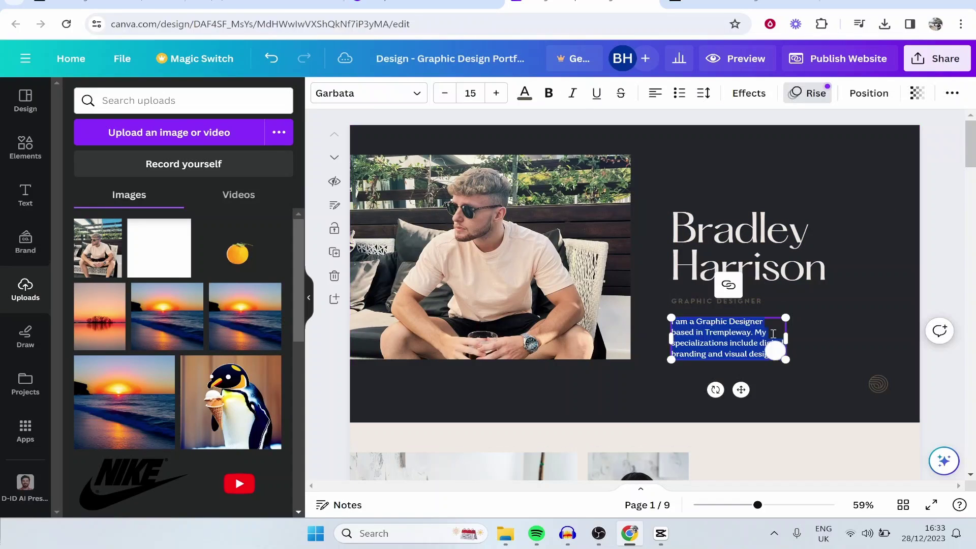
pyautogui.click(524, 93)
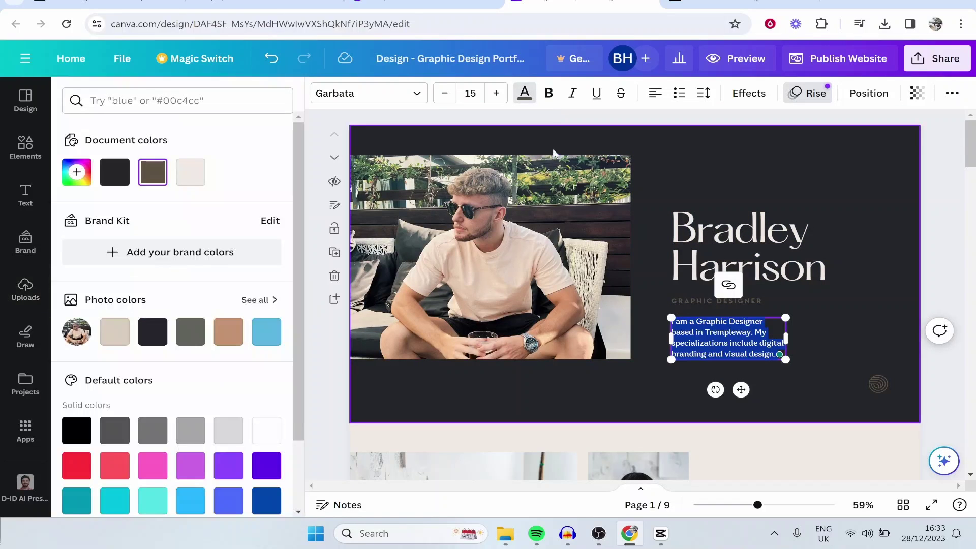
pyautogui.click(190, 172)
pyautogui.click(744, 295)
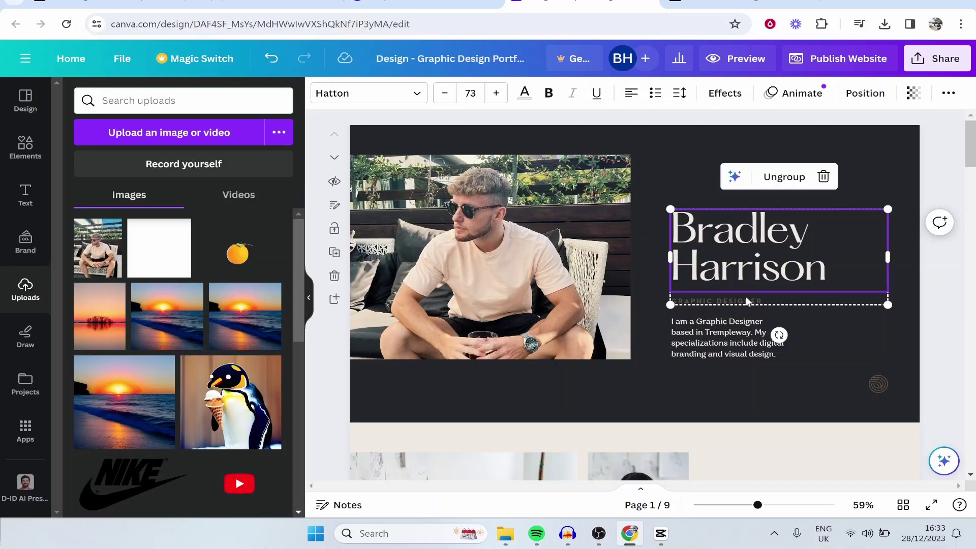
pyautogui.doubleClick(746, 296)
pyautogui.click(543, 138)
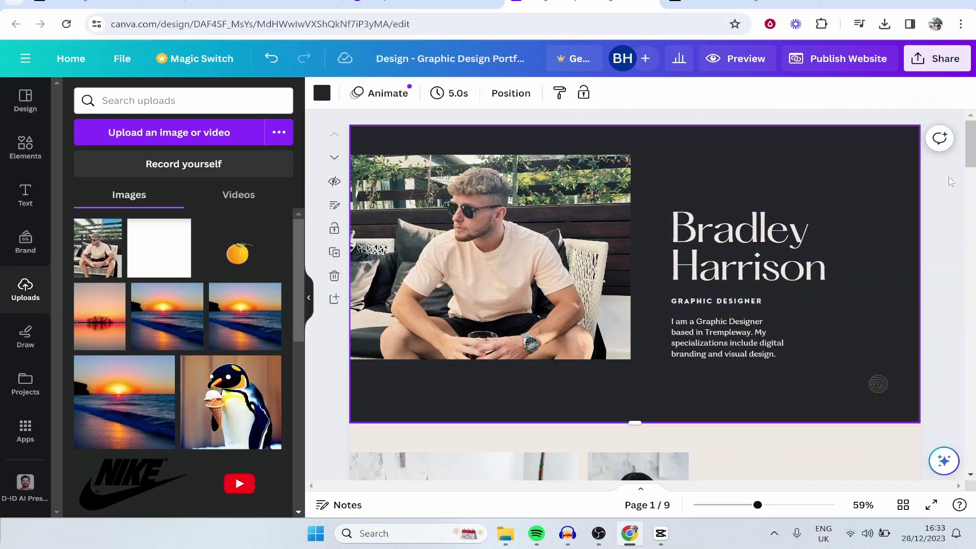
pyautogui.click(952, 327)
# Scroll through the pages and delete the 'As an Artist' page, leaving eight pages
pyautogui.scroll(-5, 517, 255)
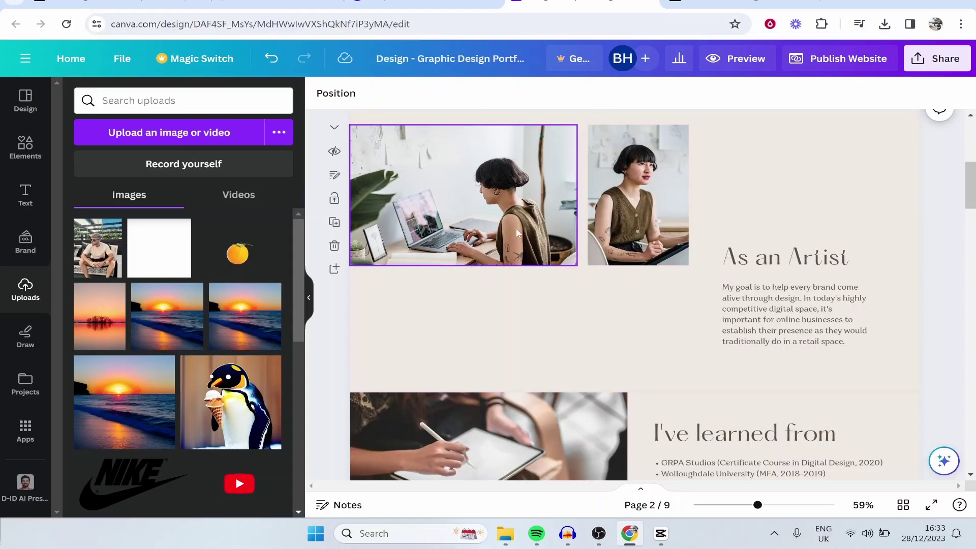
pyautogui.scroll(-8, 473, 199)
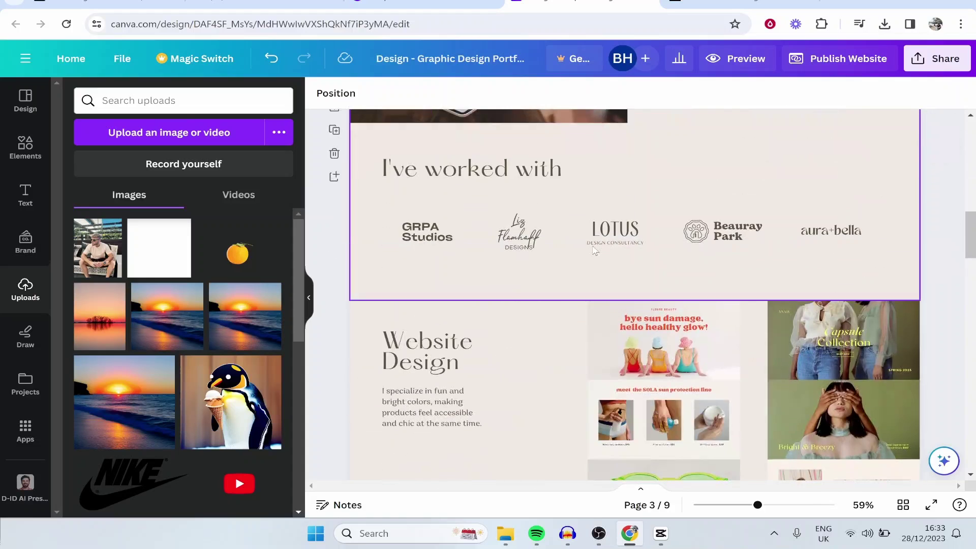
pyautogui.click(415, 234)
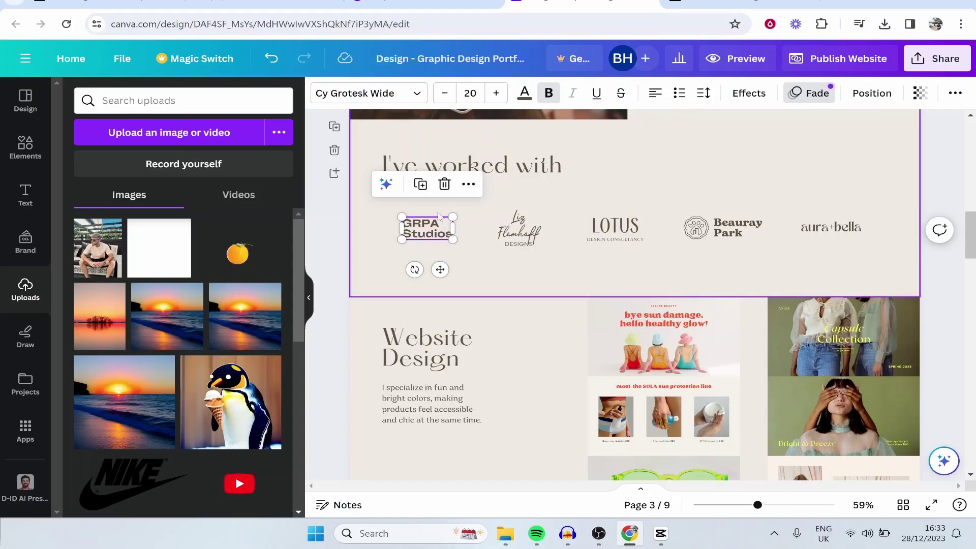
pyautogui.scroll(-10, 704, 267)
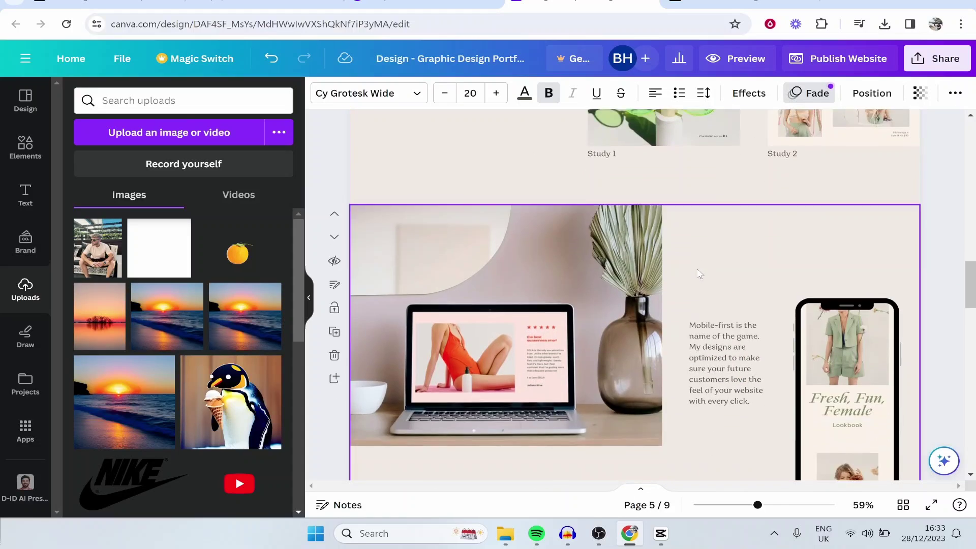
pyautogui.scroll(-3, 699, 270)
pyautogui.scroll(15, 693, 270)
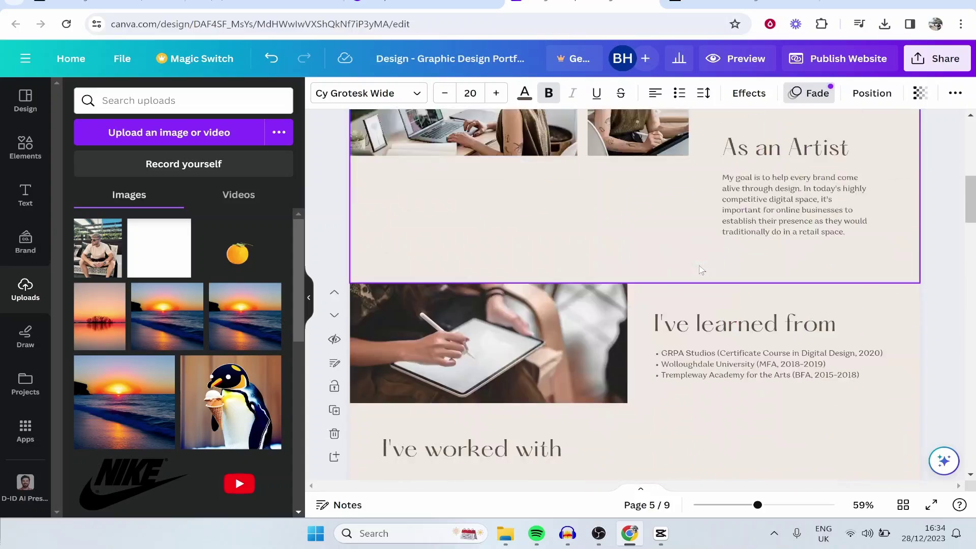
pyautogui.scroll(-4, 744, 255)
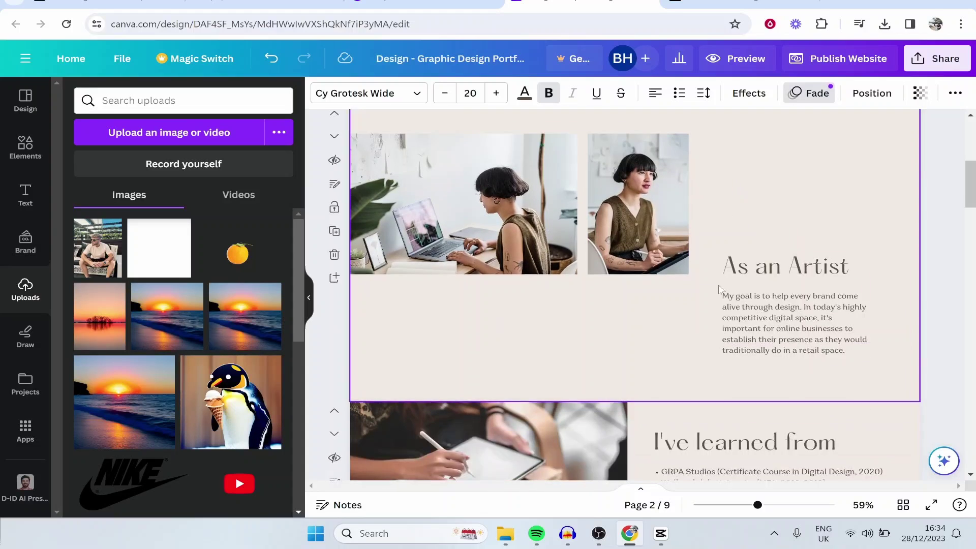
pyautogui.scroll(3, 727, 308)
pyautogui.click(798, 245)
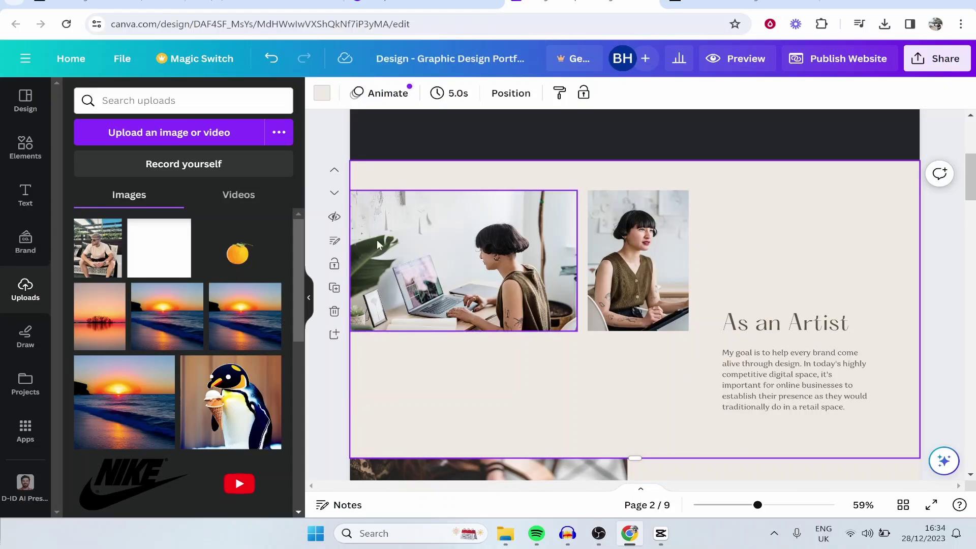
pyautogui.click(335, 312)
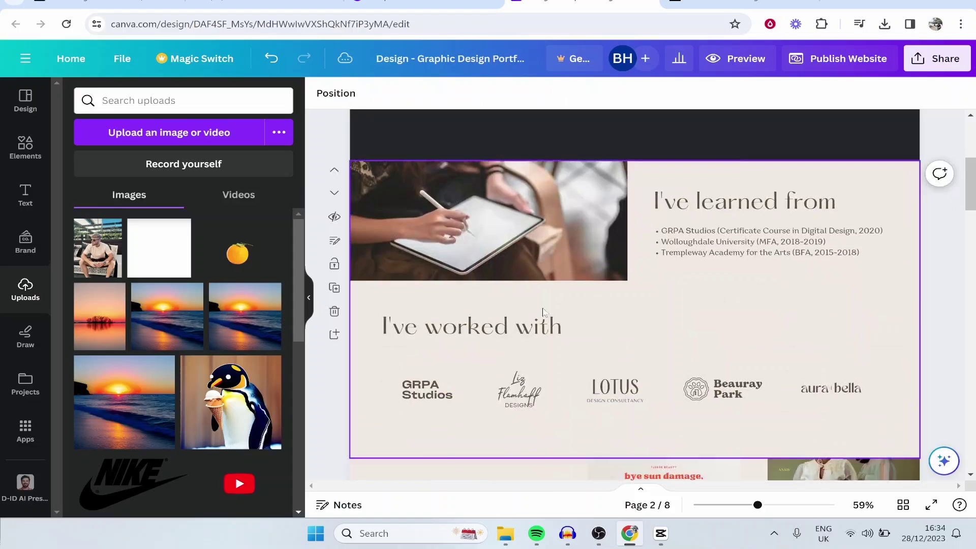
pyautogui.scroll(5, 683, 367)
pyautogui.scroll(-5, 566, 282)
pyautogui.scroll(-3, 563, 264)
pyautogui.scroll(5, 504, 260)
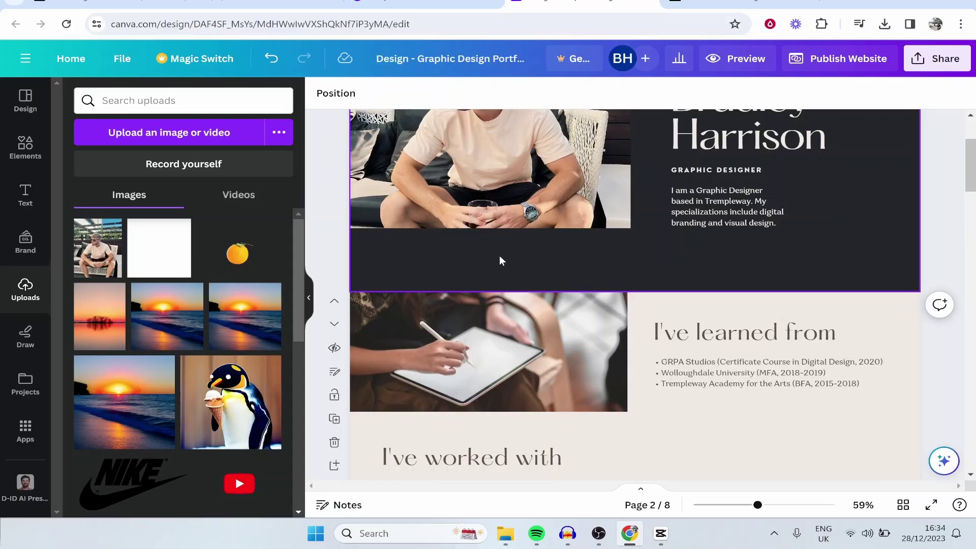
# Upload the first neom photo from the Downloads folder
pyautogui.click(476, 345)
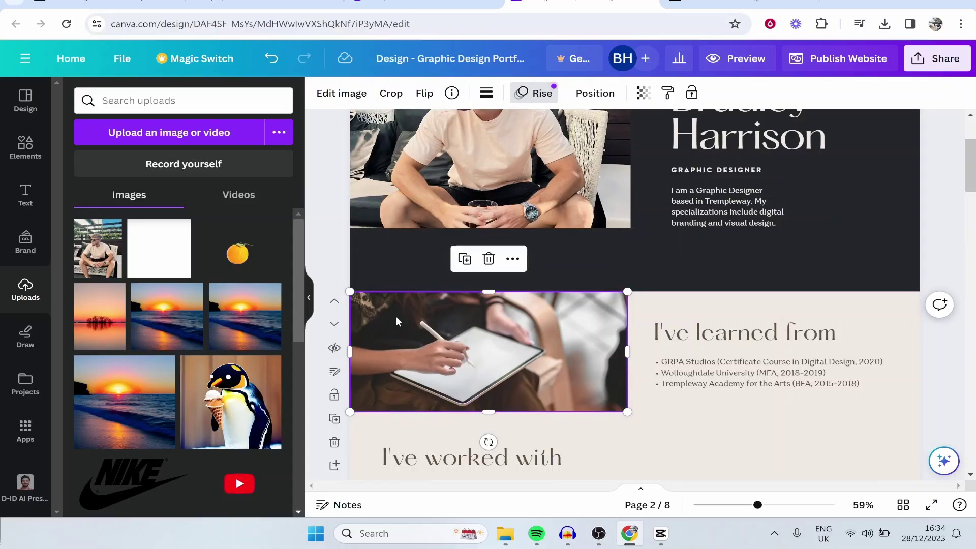
pyautogui.click(203, 136)
pyautogui.click(60, 150)
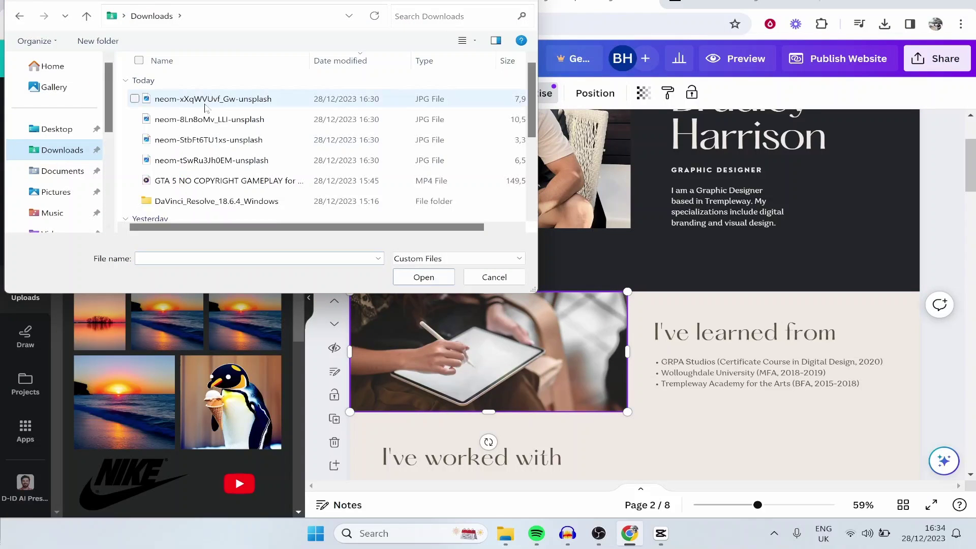
pyautogui.doubleClick(213, 101)
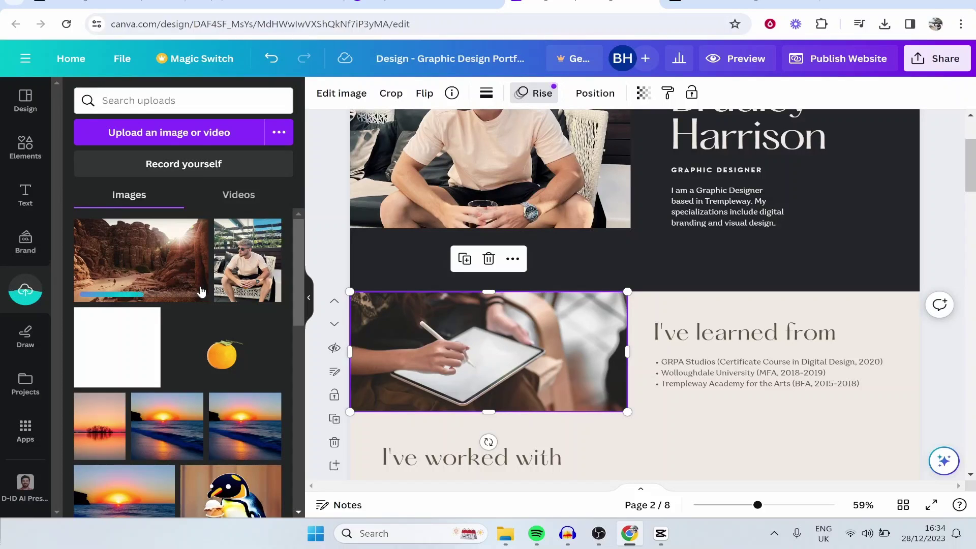
# Replace the tablet sketching image with the canyon photo beside the education list
pyautogui.moveTo(201, 291); pyautogui.dragTo(455, 352)
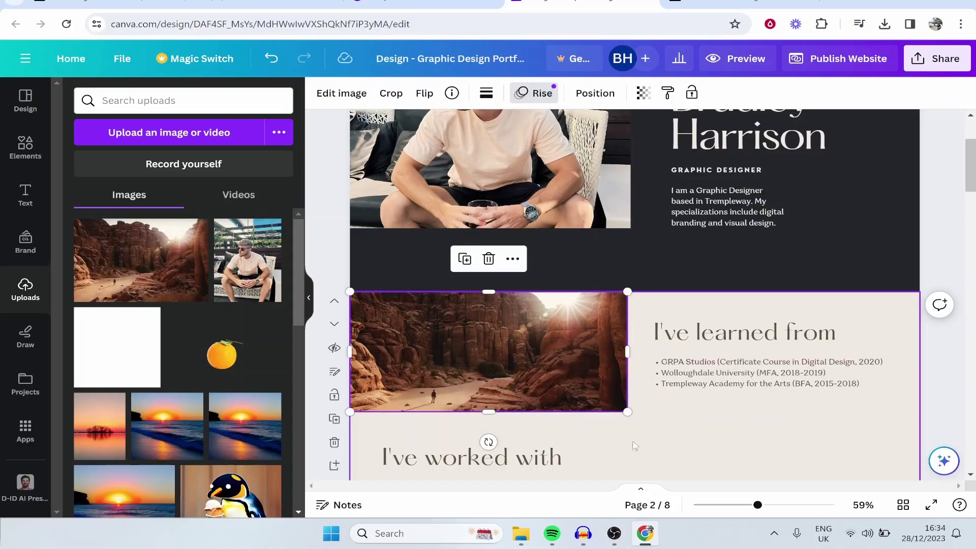
pyautogui.click(635, 445)
pyautogui.click(567, 364)
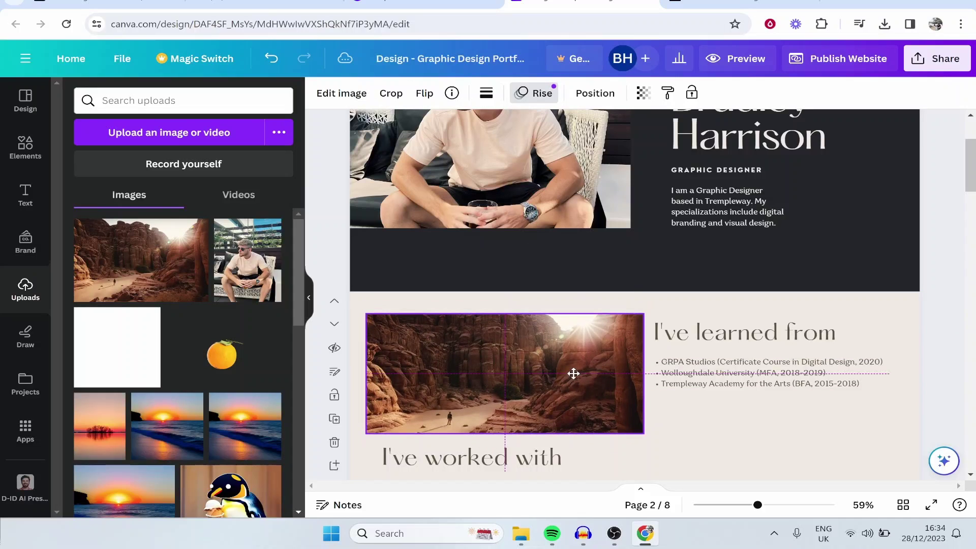
pyautogui.scroll(-2, 570, 373)
pyautogui.click(740, 309)
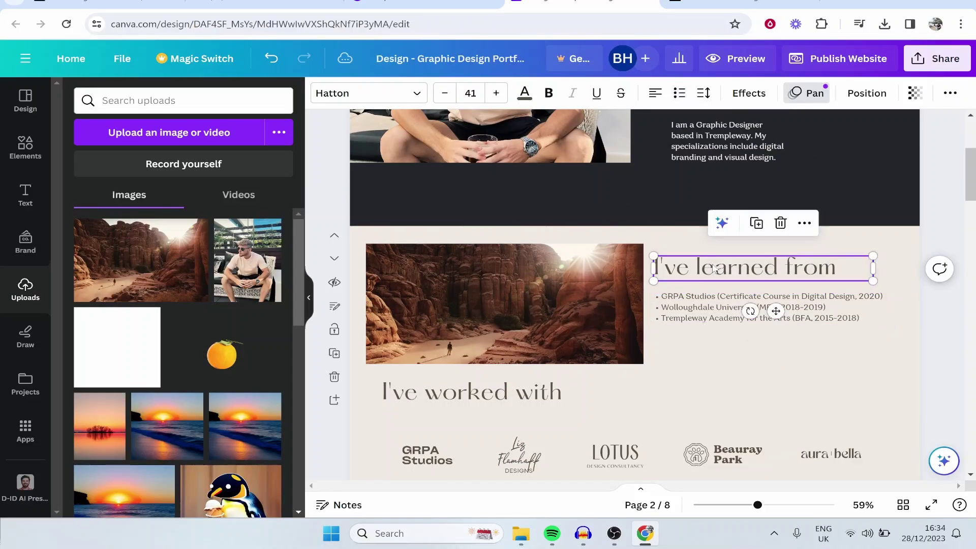
pyautogui.click(747, 305)
pyautogui.scroll(-2, 749, 254)
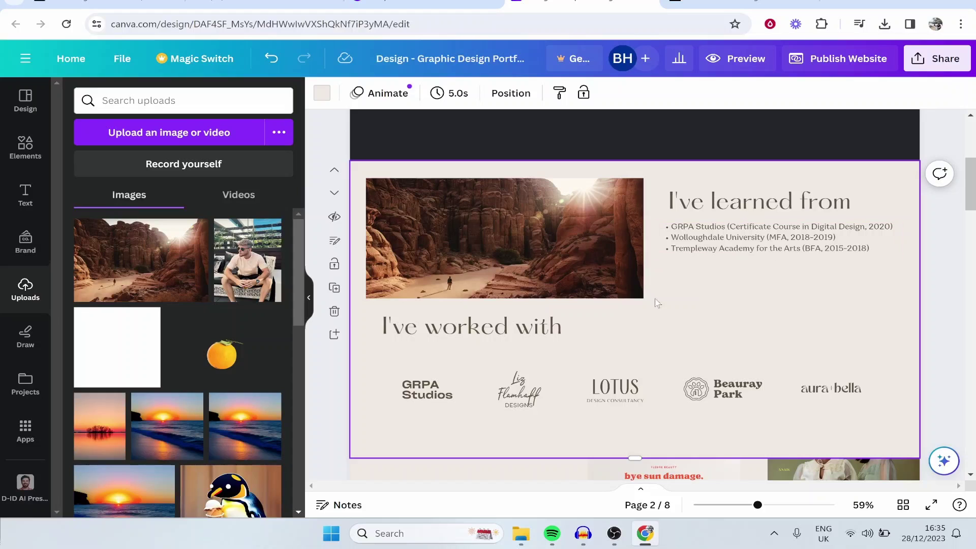
# Move the 'I've worked with' heading to the page centre and centre-align its text
pyautogui.moveTo(555, 324); pyautogui.dragTo(685, 339)
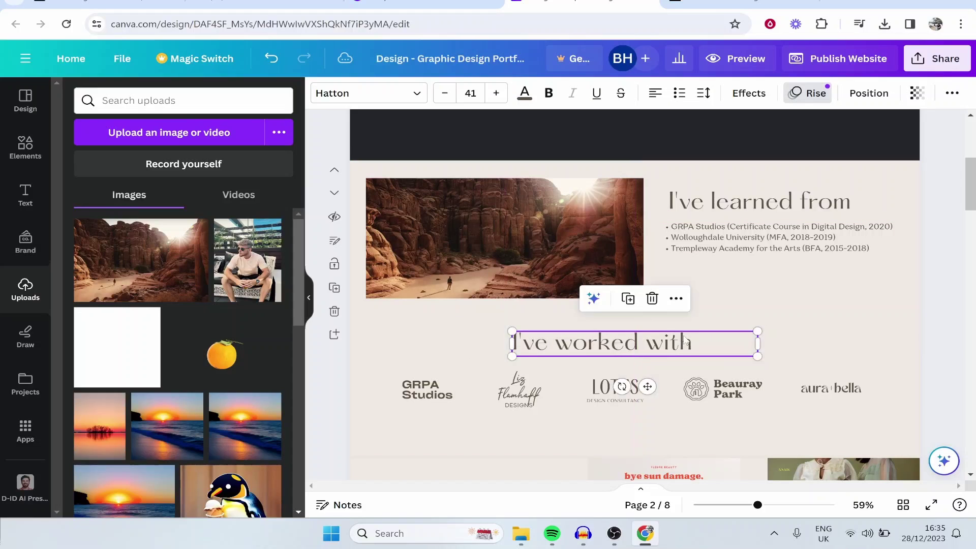
pyautogui.click(824, 300)
pyautogui.doubleClick(722, 344)
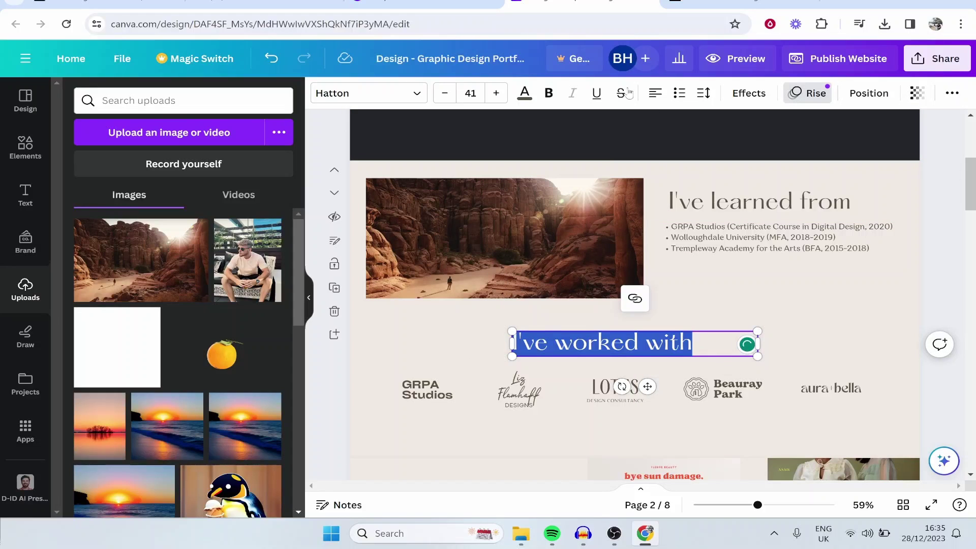
pyautogui.click(655, 93)
pyautogui.click(849, 311)
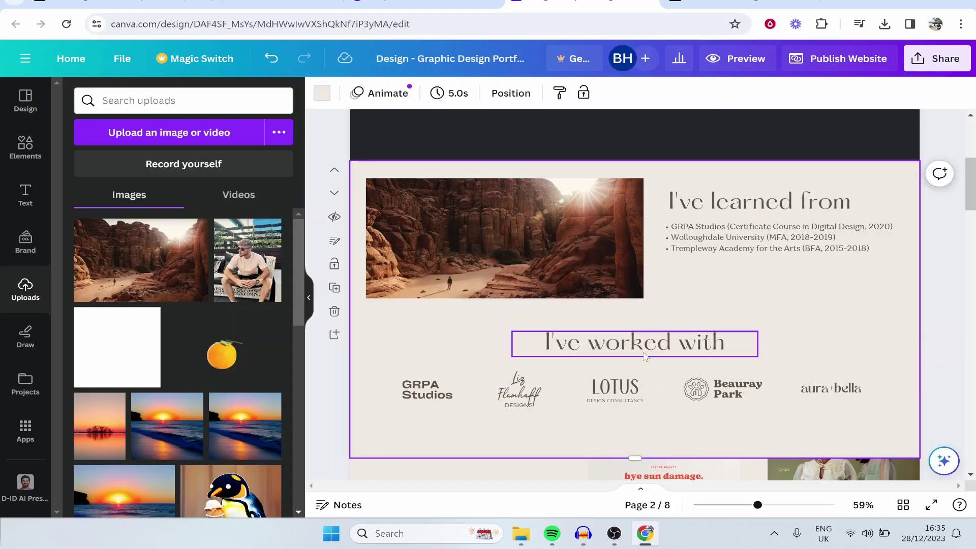
pyautogui.doubleClick(643, 350)
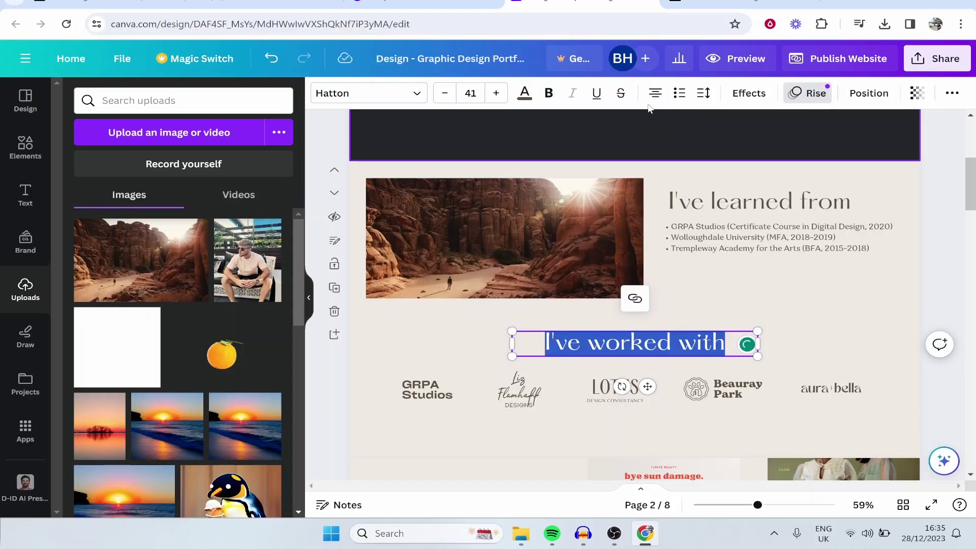
pyautogui.click(793, 321)
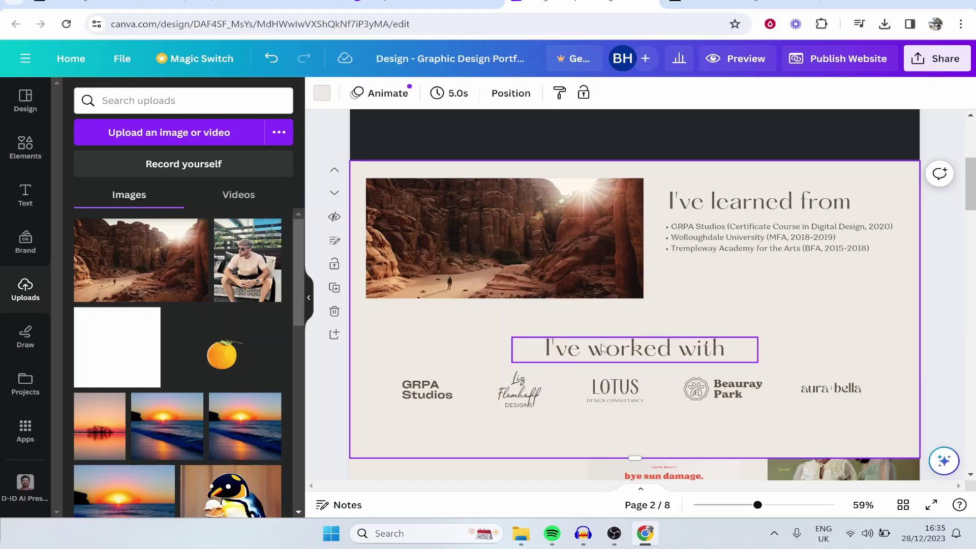
# Delete the client logos, their leftover text and the 'I've worked with' heading
pyautogui.click(428, 384)
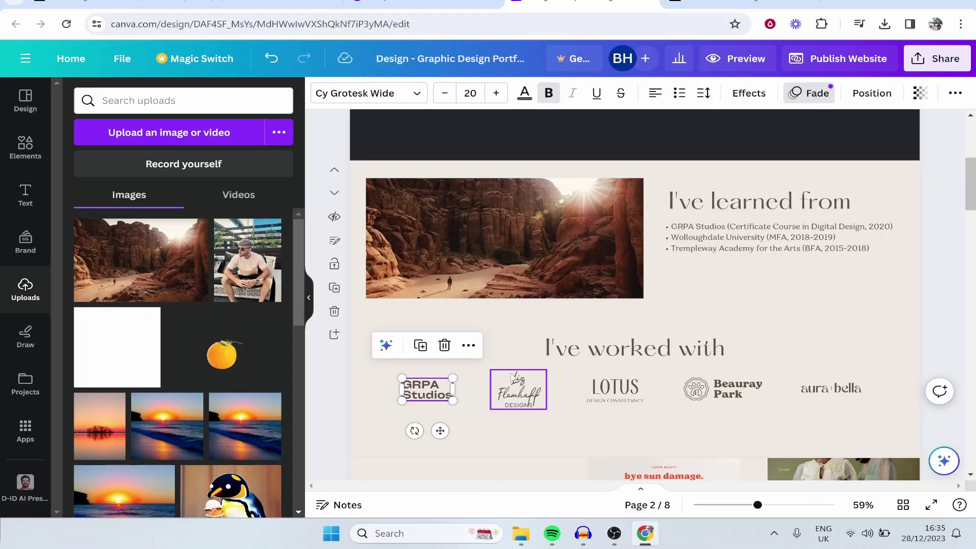
pyautogui.press('Delete')
pyautogui.doubleClick(513, 380)
pyautogui.press('Delete')
pyautogui.click(591, 400)
pyautogui.press('Delete')
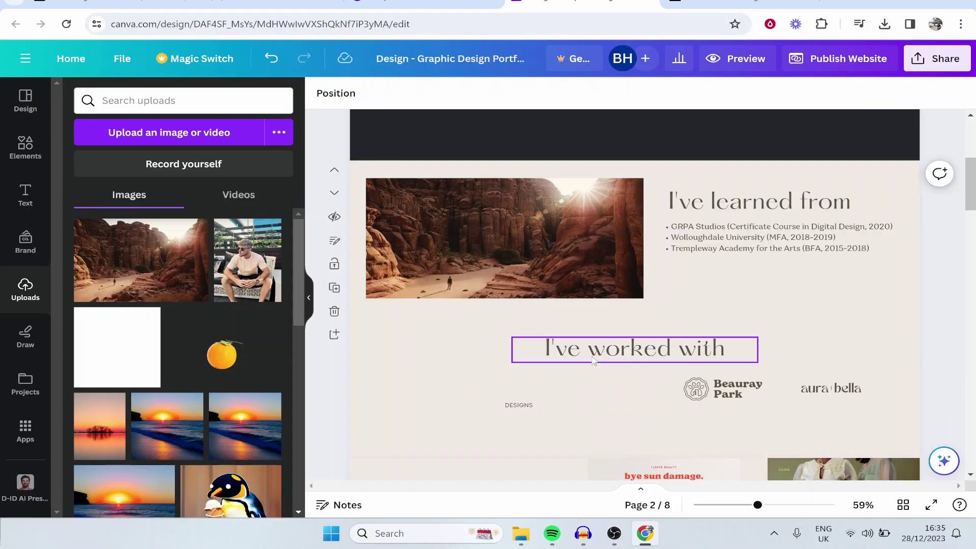
pyautogui.click(594, 361)
pyautogui.press('Delete')
pyautogui.click(519, 406)
pyautogui.press('Delete')
pyautogui.doubleClick(737, 389)
pyautogui.press('Delete')
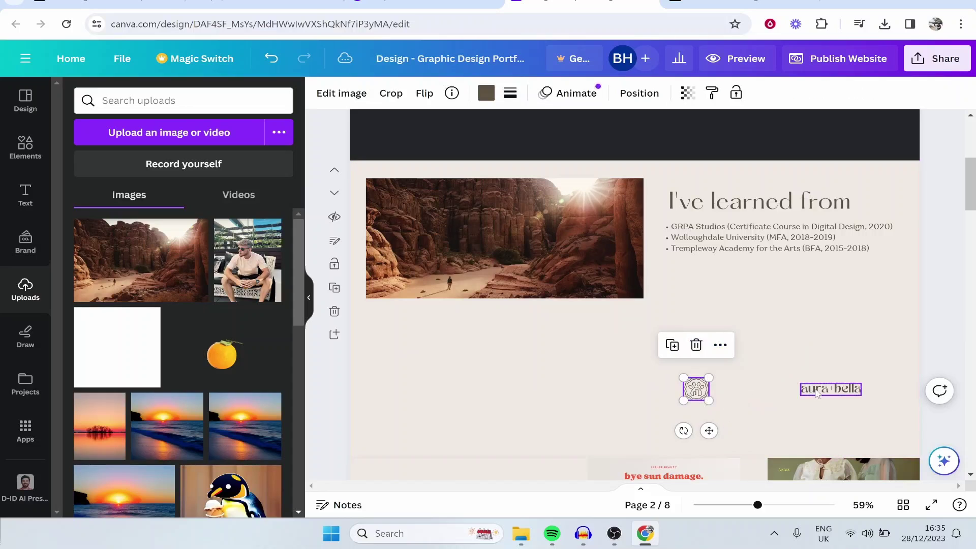
pyautogui.click(817, 392)
pyautogui.press('Delete')
pyautogui.click(697, 389)
pyautogui.press('Delete')
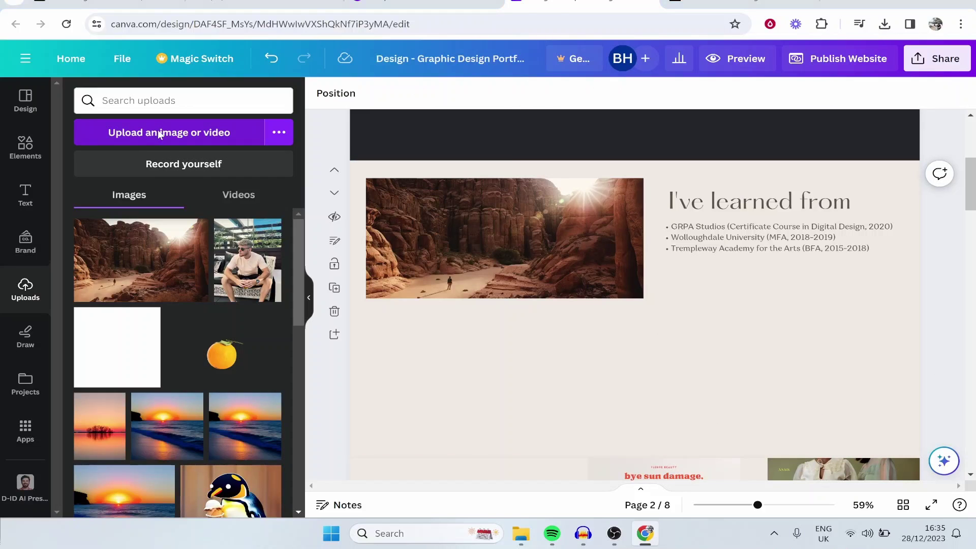
# Upload the canyon photo of a photographer holding a camera and place it at the section's lower right
pyautogui.click(159, 134)
pyautogui.doubleClick(213, 119)
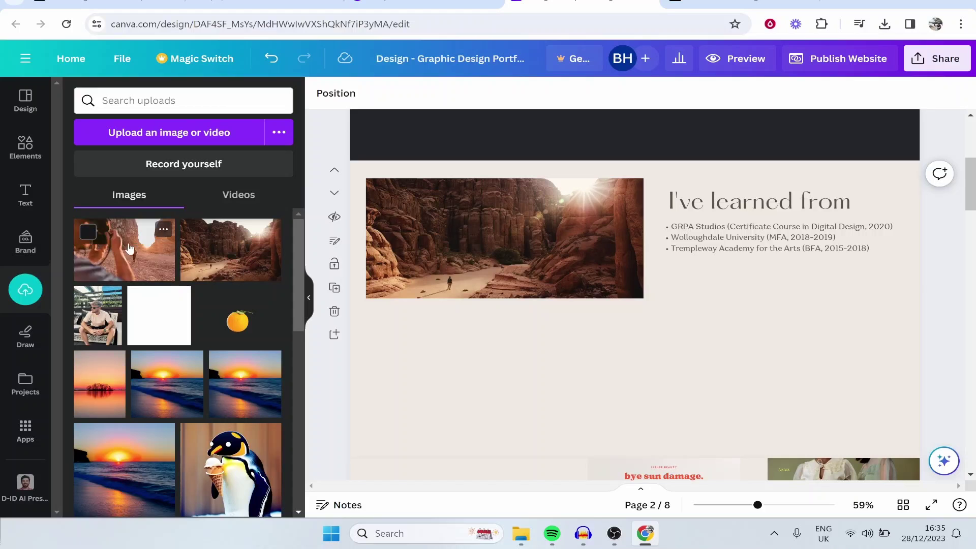
pyautogui.moveTo(132, 250); pyautogui.dragTo(634, 397)
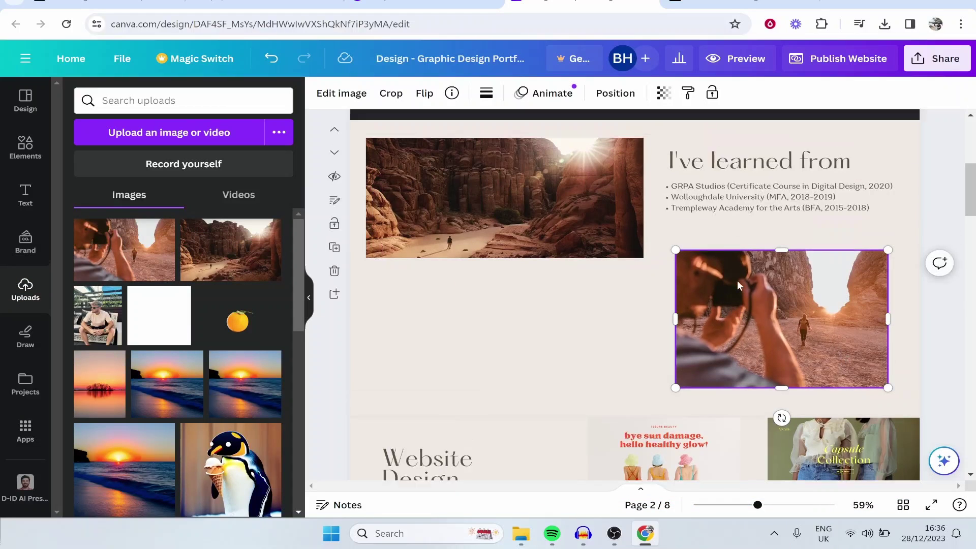
pyautogui.scroll(2, 671, 321)
# Select the I've learned from heading together with the education list
pyautogui.click(671, 321)
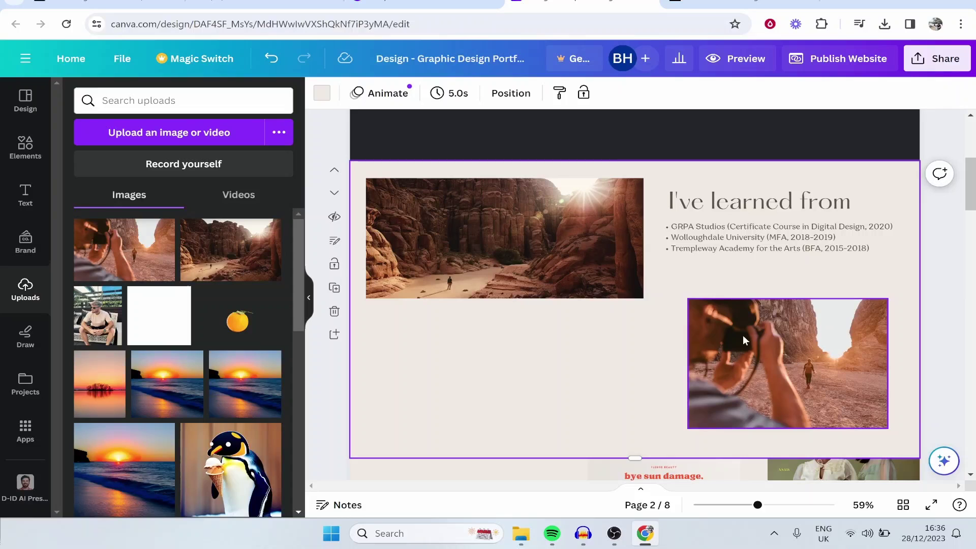
pyautogui.click(732, 203)
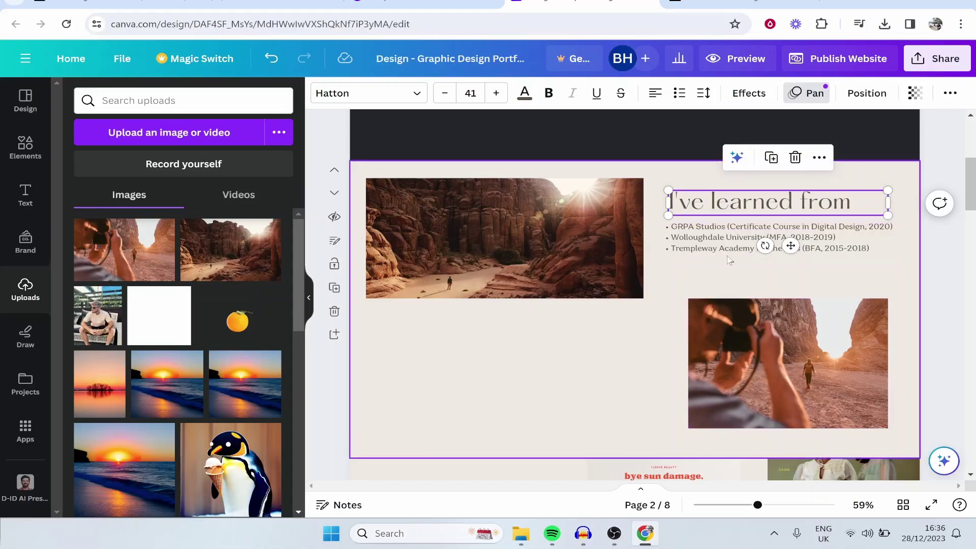
pyautogui.keyDown('shift'); pyautogui.click(733, 232); pyautogui.keyUp('shift')
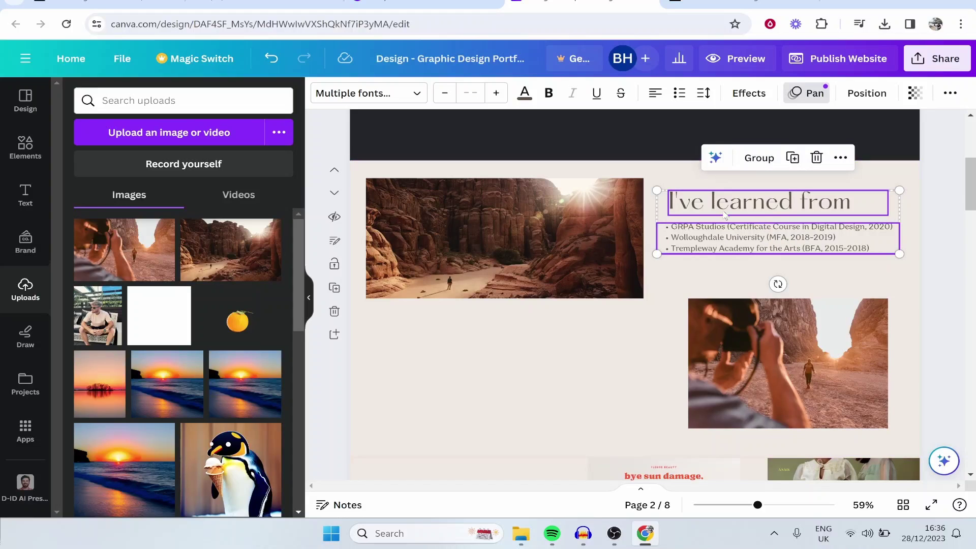
# Copy the heading and education list, paste them, and move the copy to the lower left
pyautogui.rightClick(707, 239)
pyautogui.click(759, 209)
pyautogui.click(466, 362)
pyautogui.rightClick(466, 362)
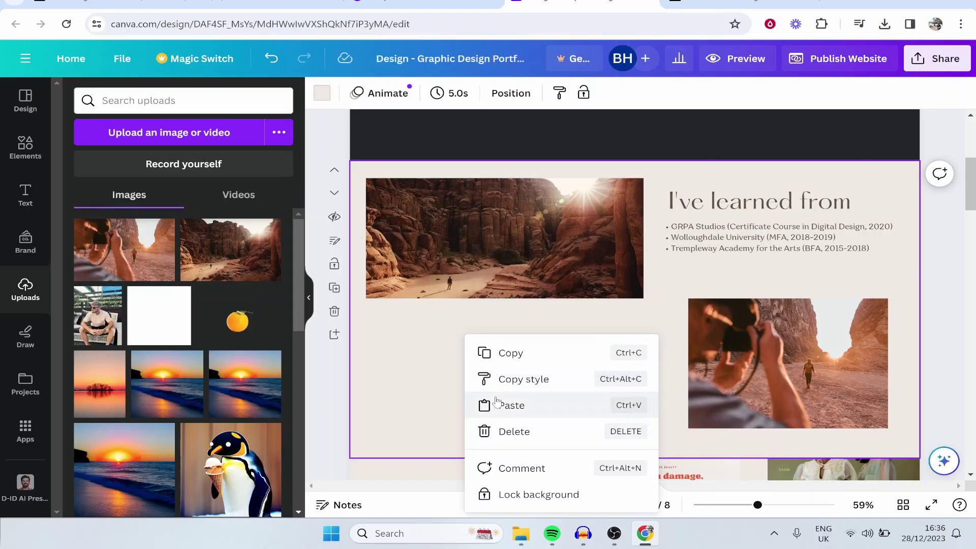
pyautogui.click(497, 404)
pyautogui.moveTo(718, 254); pyautogui.dragTo(445, 393)
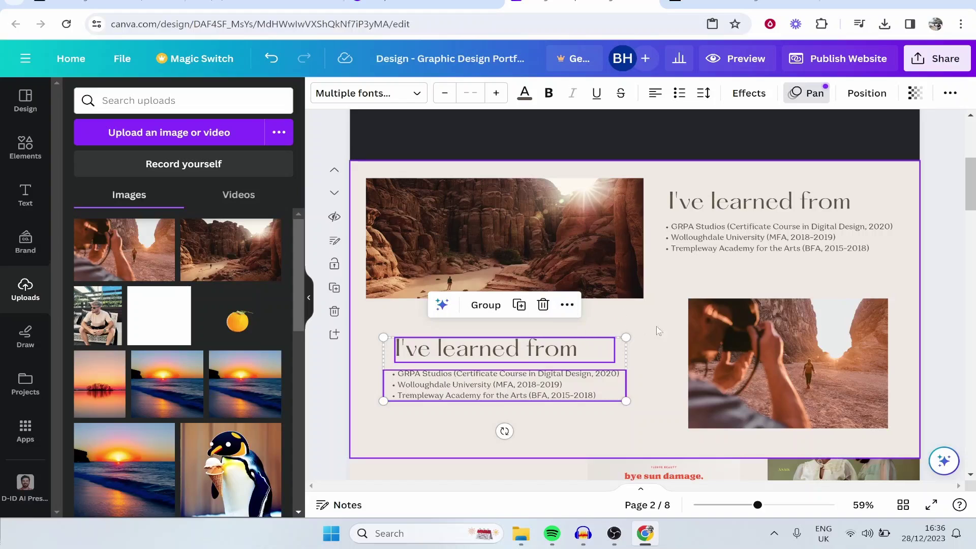
pyautogui.click(676, 336)
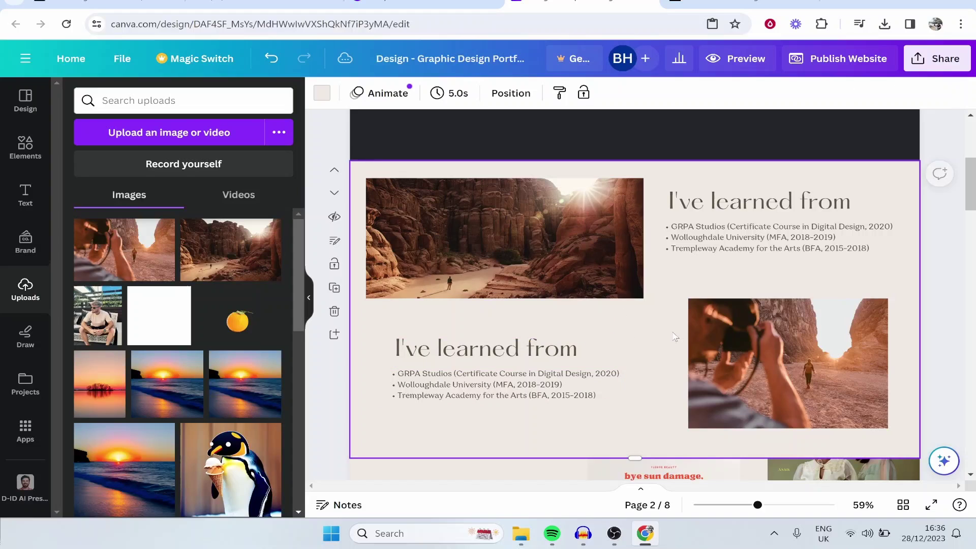
# Replace the copied heading's text with the placeholder 'aqdsa'
pyautogui.click(533, 347)
pyautogui.hotkey('ctrl', 'a')
pyautogui.write('aqdsa')
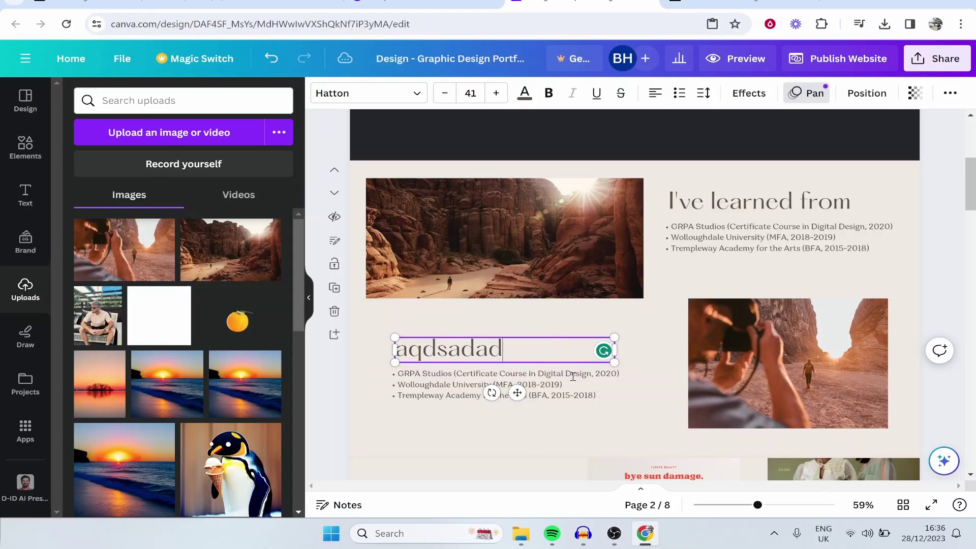
pyautogui.click(573, 376)
pyautogui.click(573, 379)
pyautogui.click(598, 365)
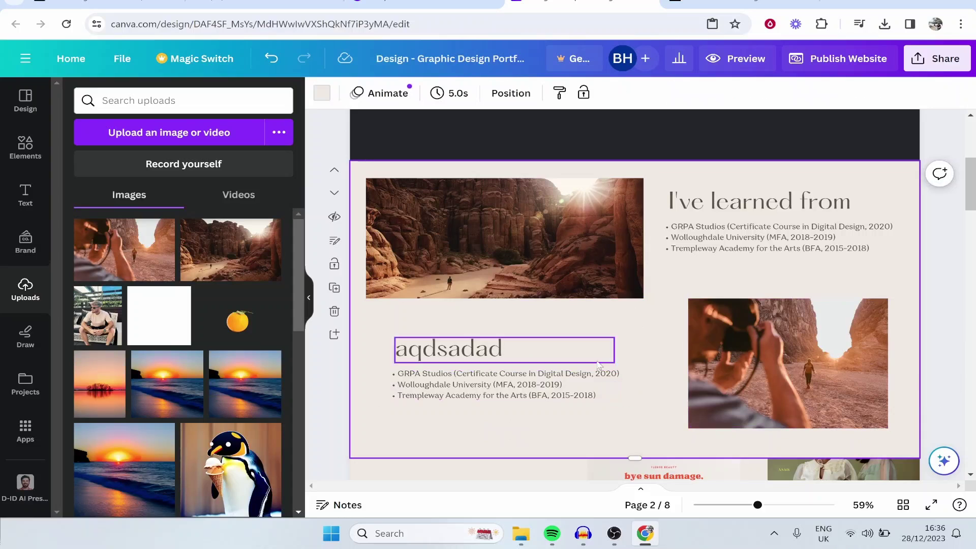
pyautogui.scroll(-3, 645, 275)
pyautogui.scroll(4, 560, 335)
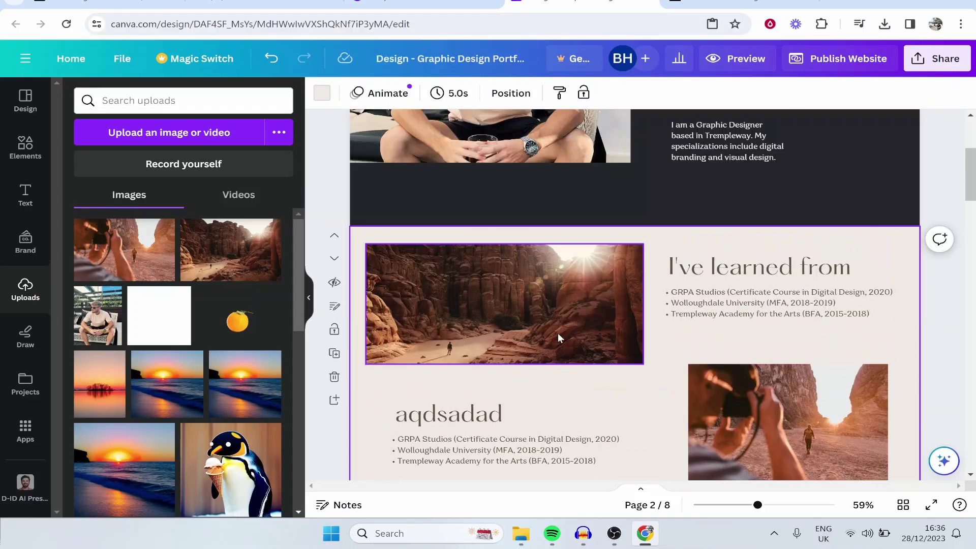
pyautogui.scroll(-2, 485, 291)
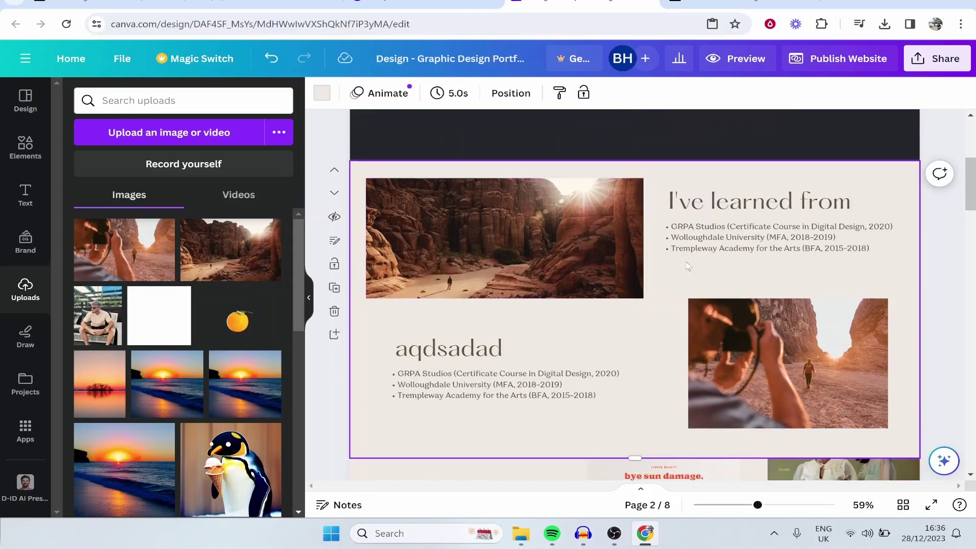
pyautogui.scroll(-5, 585, 325)
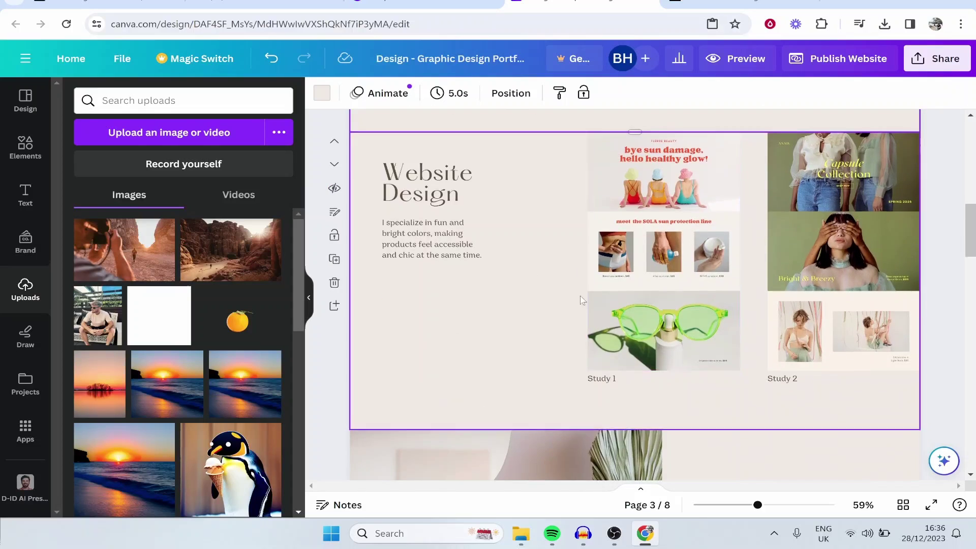
pyautogui.scroll(5, 587, 318)
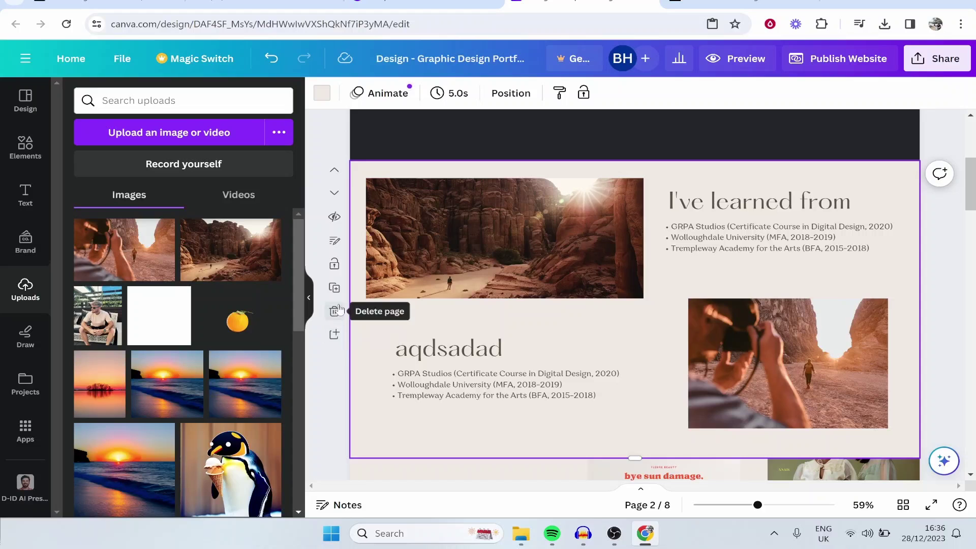
# Duplicate the I've learned from page and swap its canyon photo for the penguin picture
pyautogui.click(335, 291)
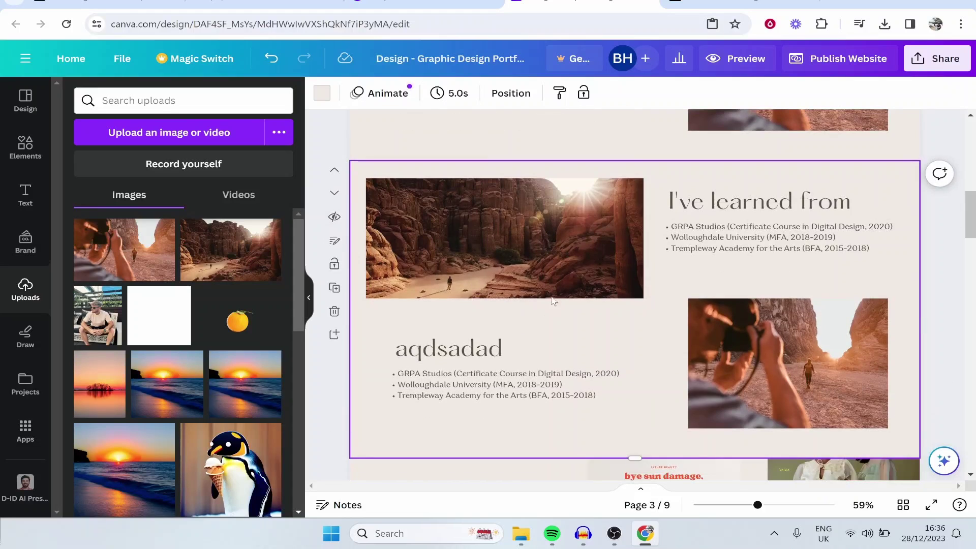
pyautogui.click(547, 246)
pyautogui.moveTo(243, 452); pyautogui.dragTo(503, 239)
# Replace the camera photo on the copied page with the mountain overlook image
pyautogui.scroll(-10, 217, 383)
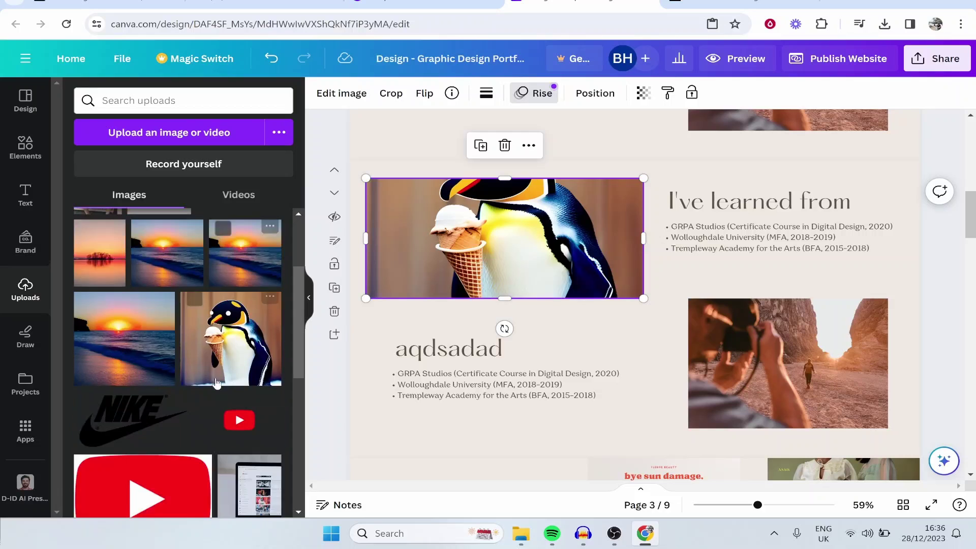
pyautogui.moveTo(188, 378); pyautogui.dragTo(828, 327)
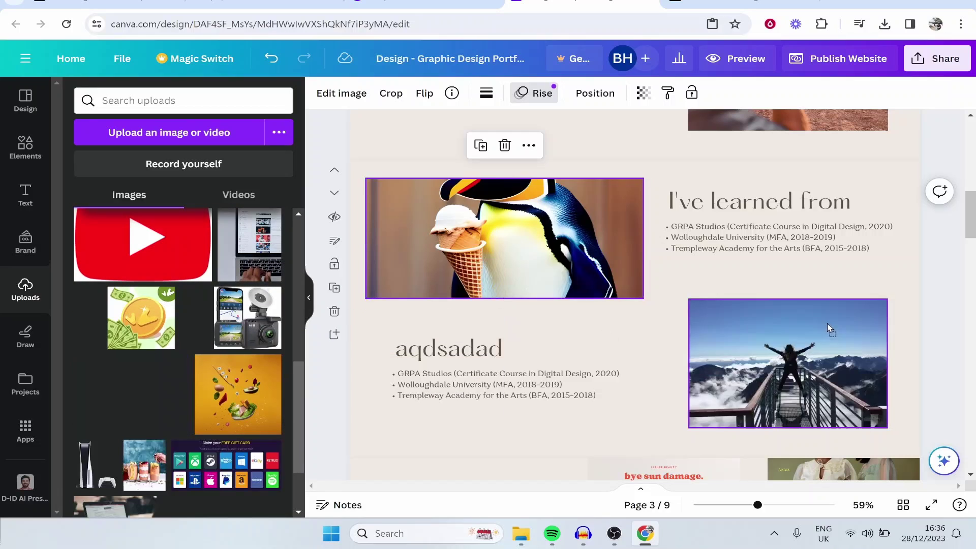
pyautogui.click(757, 201)
pyautogui.scroll(4, 714, 239)
pyautogui.scroll(5, 714, 239)
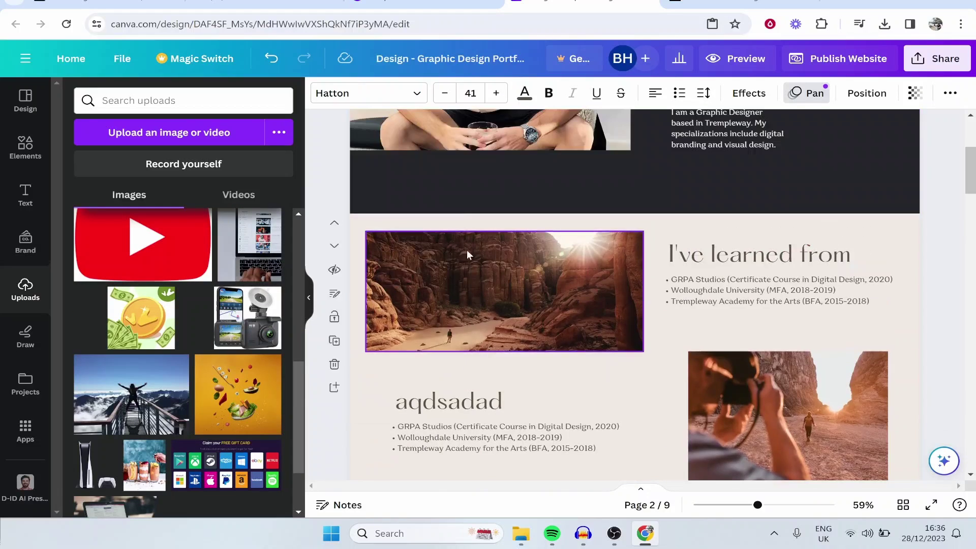
pyautogui.scroll(-5, 732, 252)
pyautogui.scroll(-6, 740, 258)
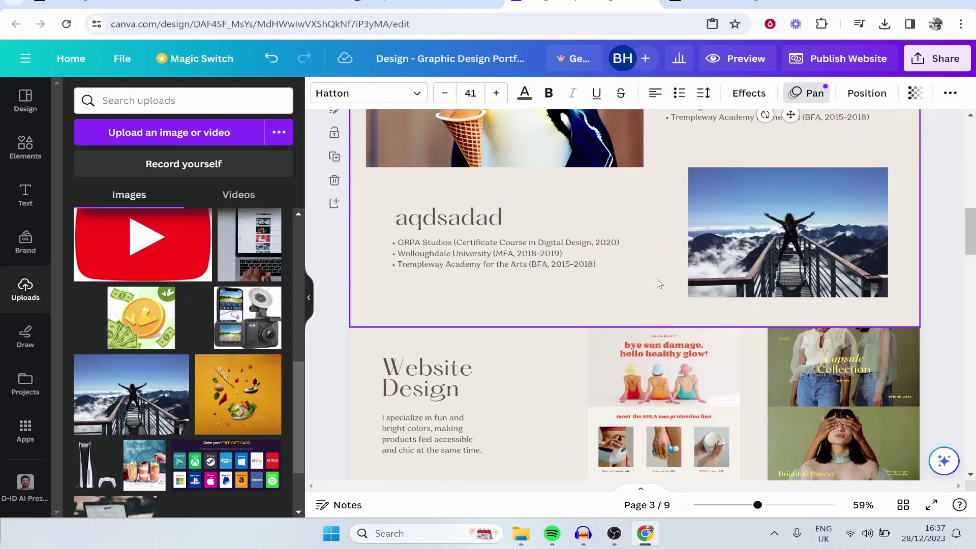
pyautogui.scroll(-5, 659, 283)
pyautogui.scroll(-10, 711, 226)
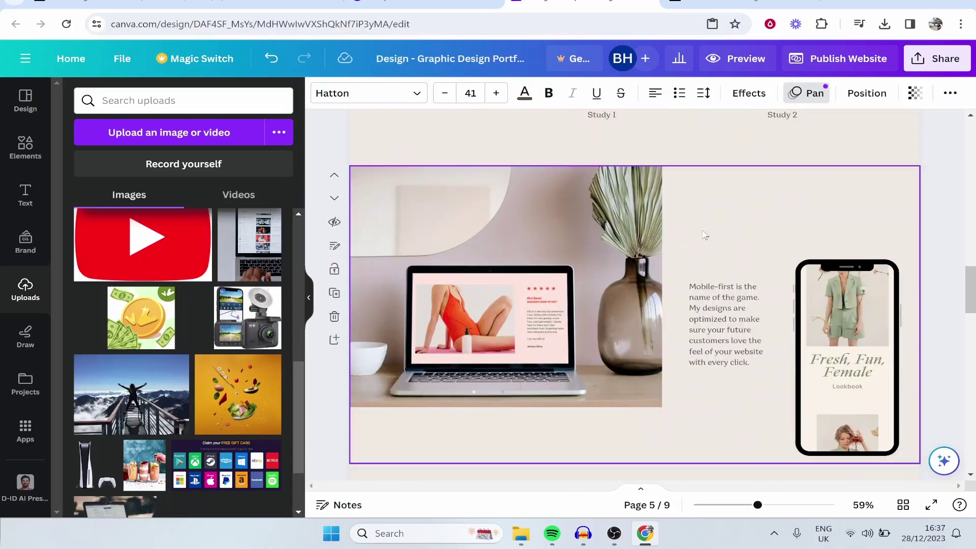
pyautogui.scroll(-2, 496, 263)
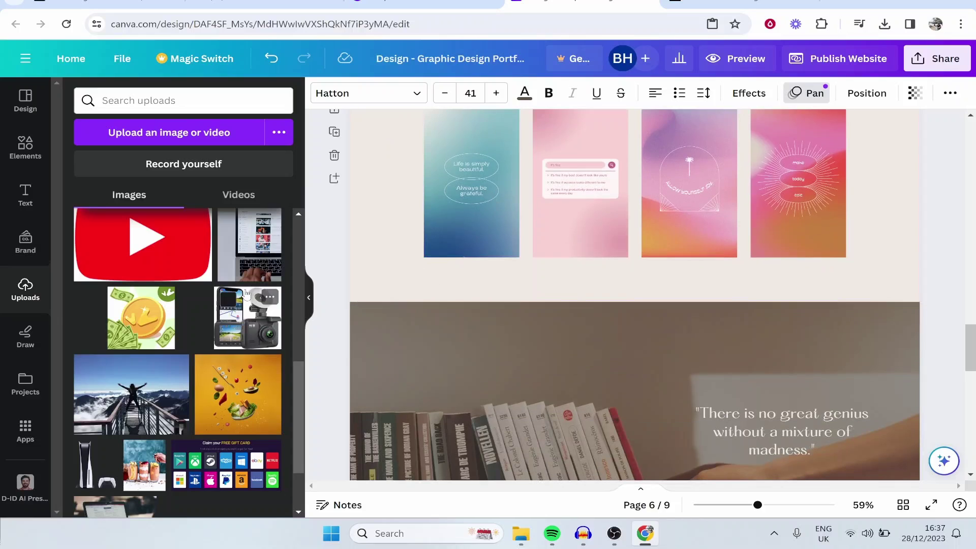
pyautogui.scroll(-9, 504, 344)
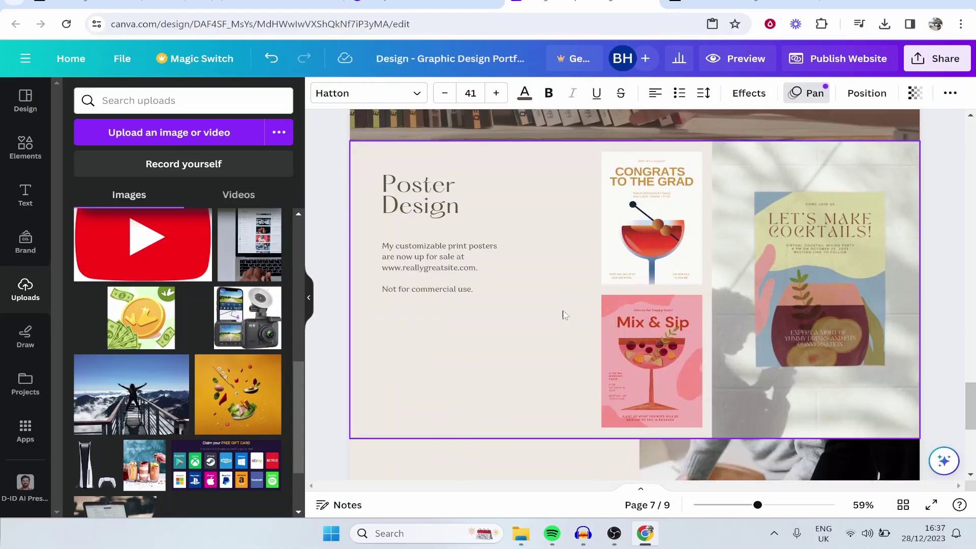
pyautogui.scroll(-5, 458, 312)
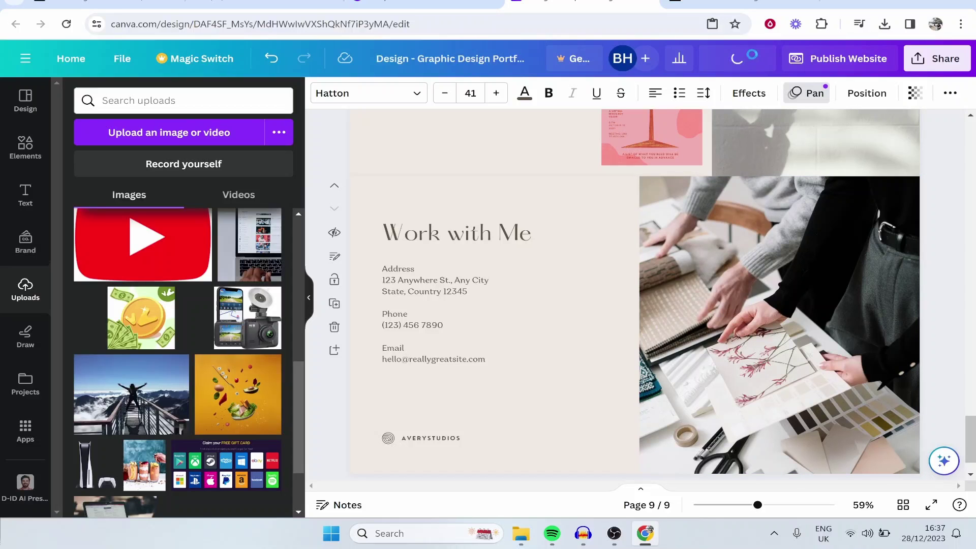
# Preview the website and scroll through it in desktop view
pyautogui.click(733, 59)
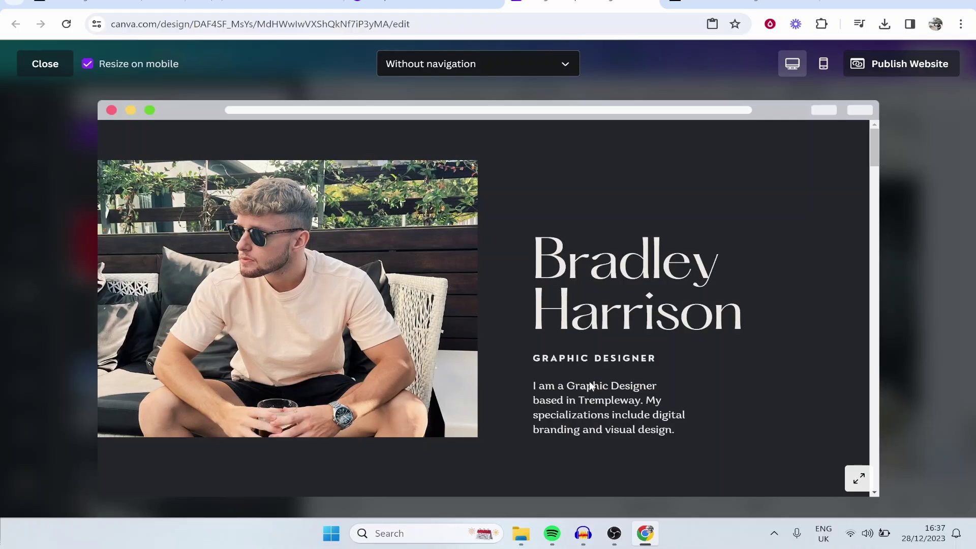
pyautogui.scroll(-8, 548, 349)
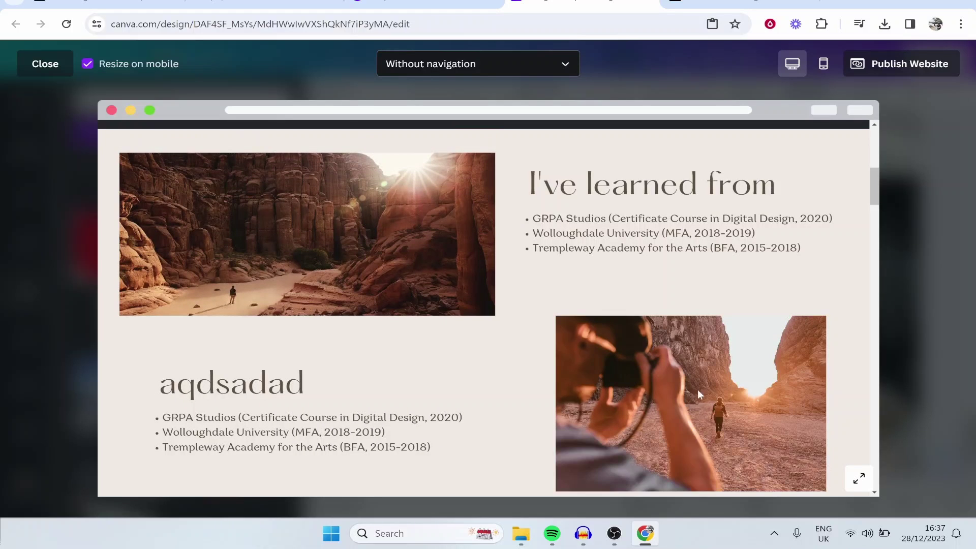
pyautogui.scroll(-5, 524, 321)
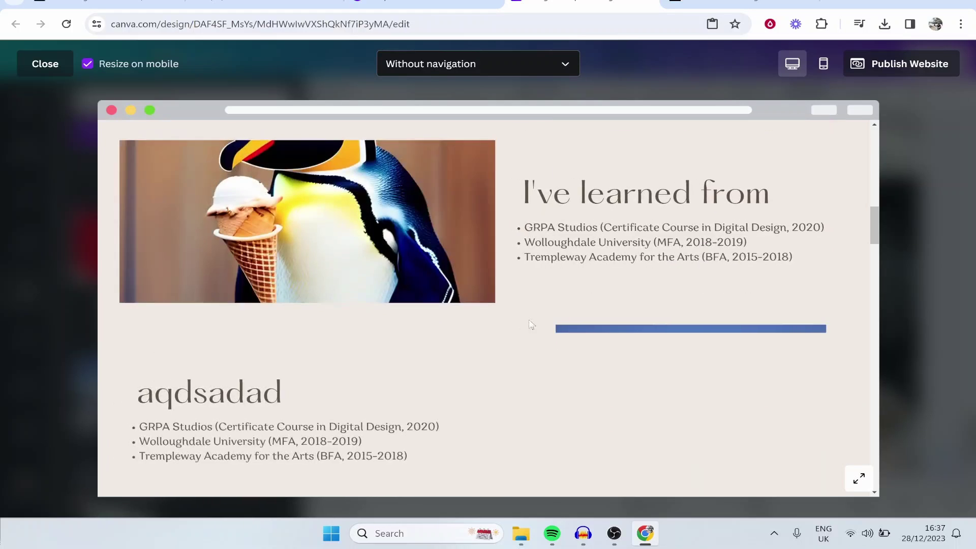
pyautogui.scroll(-5, 509, 272)
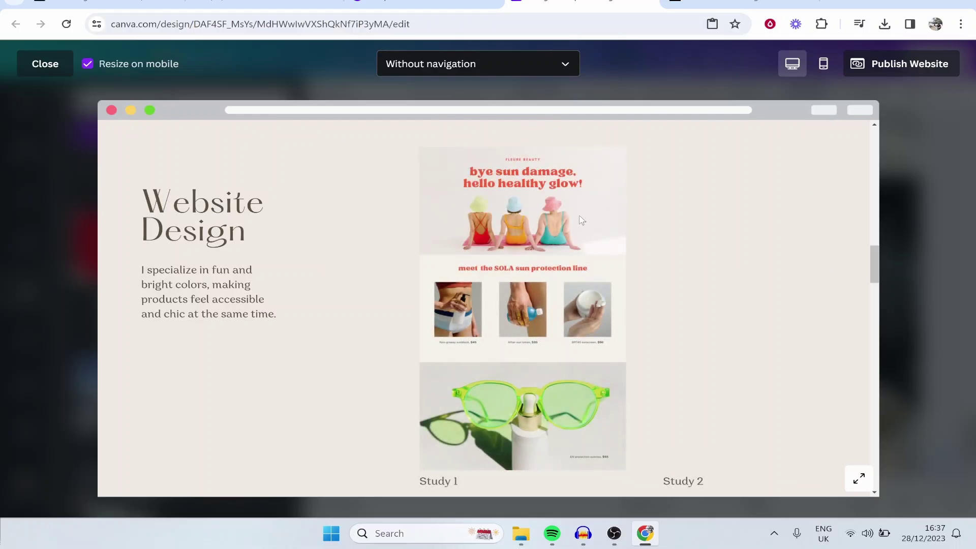
pyautogui.scroll(-1, 707, 168)
pyautogui.scroll(-1, 761, 156)
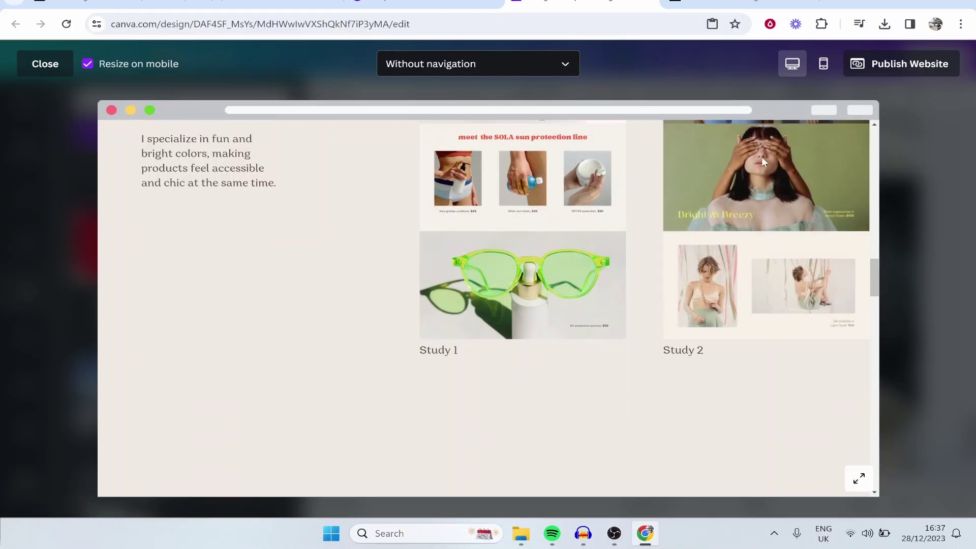
# Check the site in Mobile view, then start publishing the website
pyautogui.click(824, 64)
pyautogui.scroll(10, 492, 262)
pyautogui.scroll(-2, 493, 256)
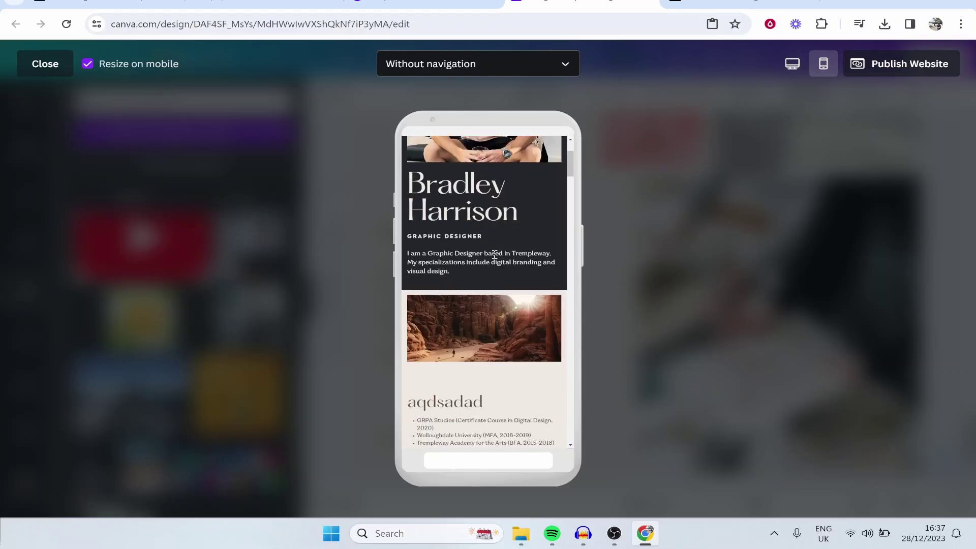
pyautogui.scroll(2, 495, 254)
pyautogui.scroll(-8, 494, 254)
pyautogui.scroll(2, 493, 255)
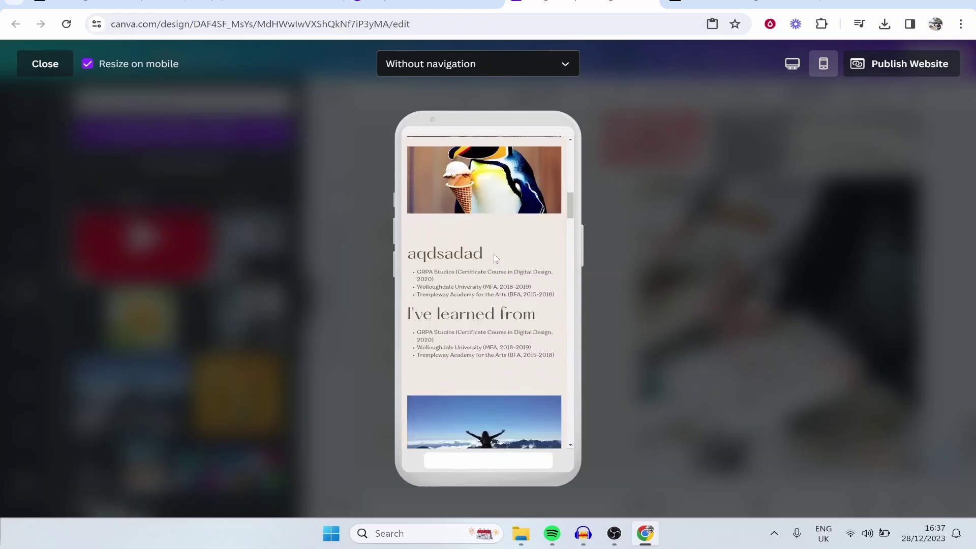
pyautogui.scroll(-3, 493, 256)
pyautogui.scroll(-3, 494, 254)
pyautogui.click(926, 69)
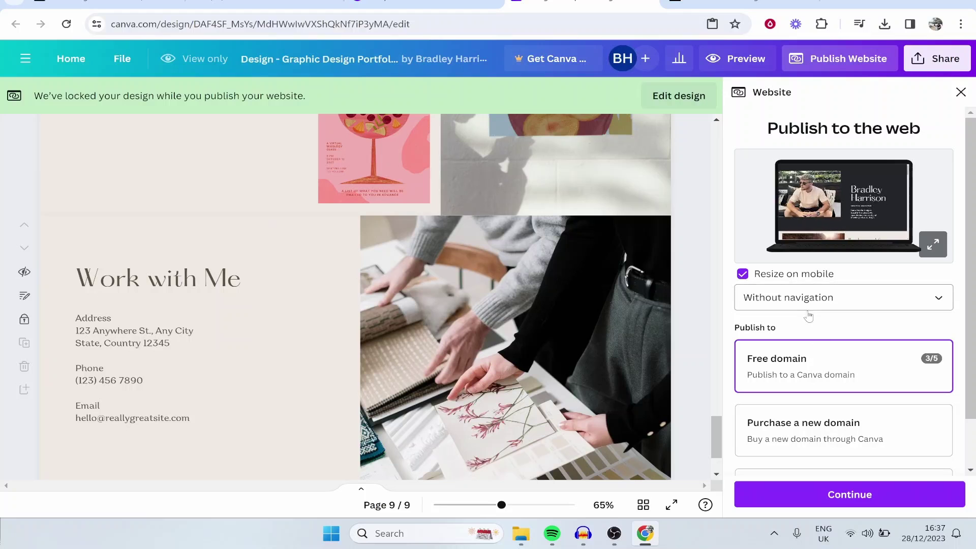
# Continue with the free Canva domain and change the browser tab title to the designer's name
pyautogui.scroll(-1, 820, 370)
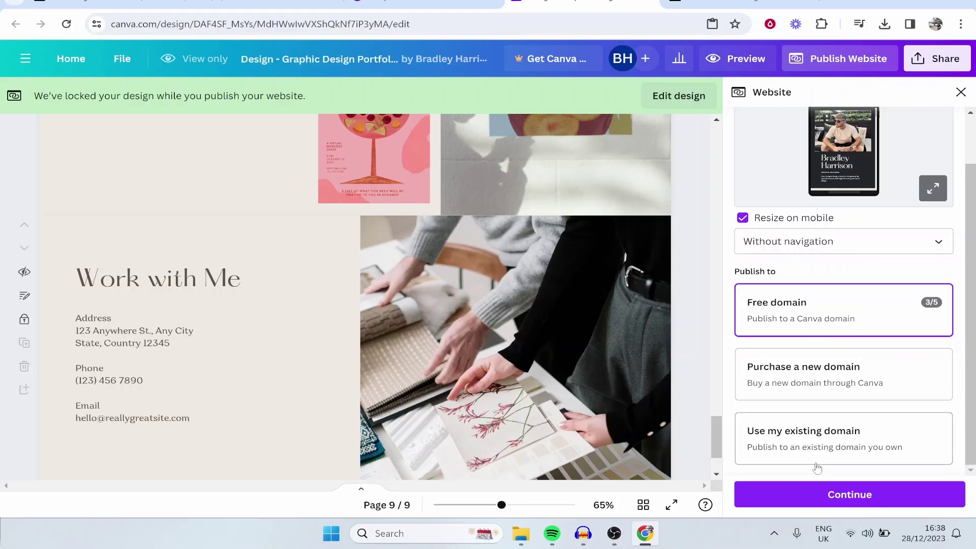
pyautogui.click(842, 508)
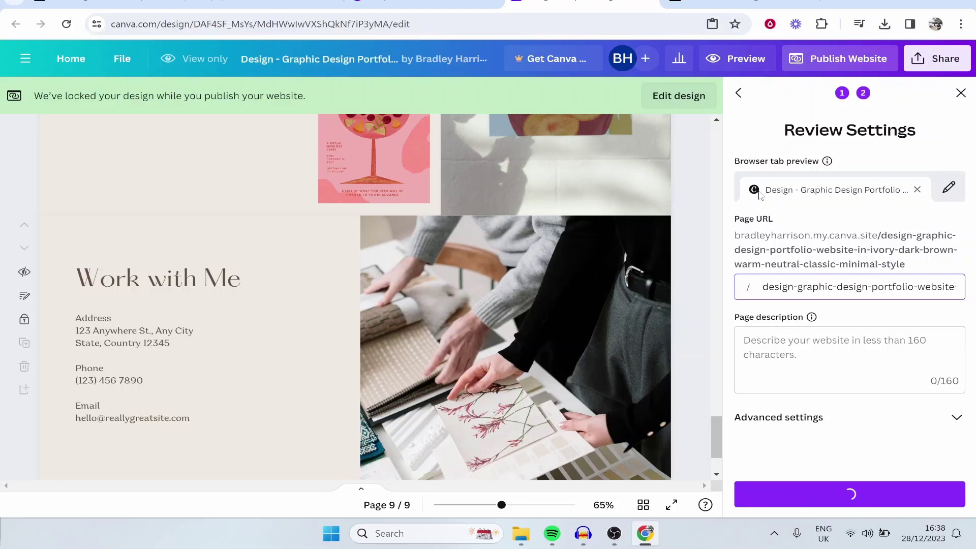
pyautogui.click(948, 188)
pyautogui.hotkey('ctrl', 'a')
pyautogui.write('B')
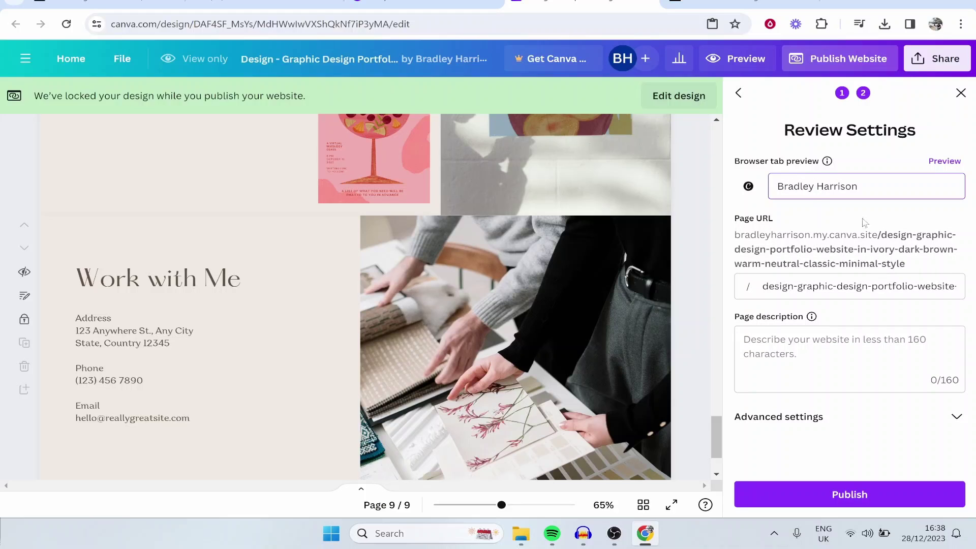
# Publish the site to its free my.canva.site address and scroll through the live page
pyautogui.click(871, 489)
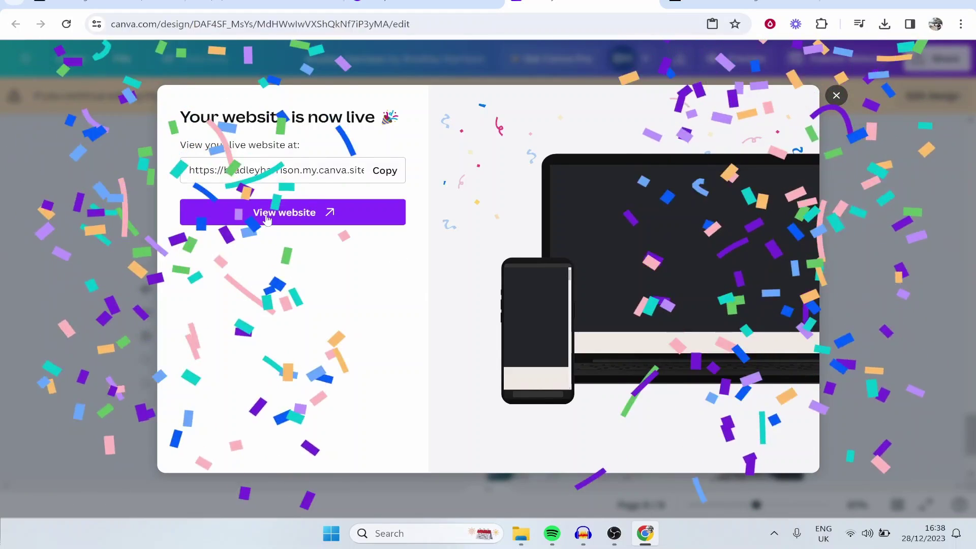
pyautogui.click(308, 209)
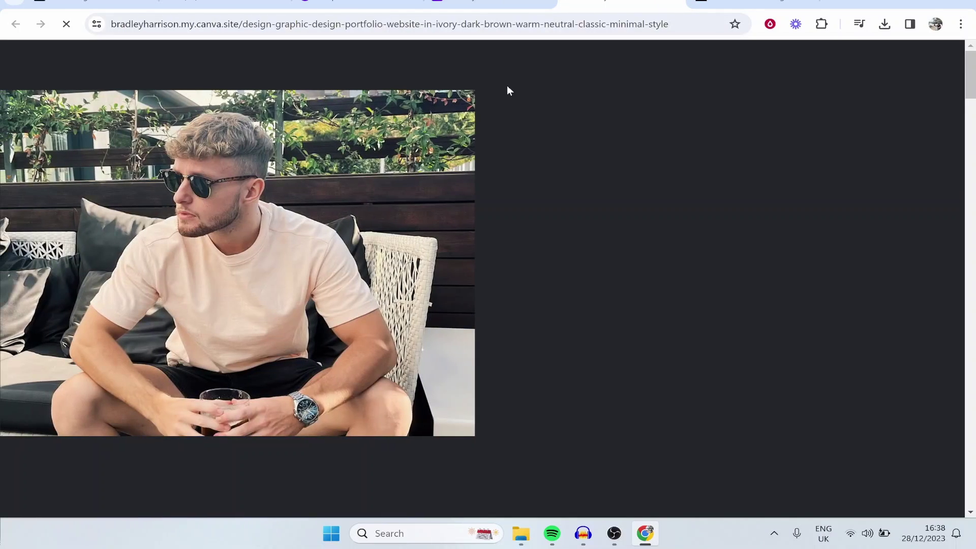
pyautogui.scroll(-8, 717, 256)
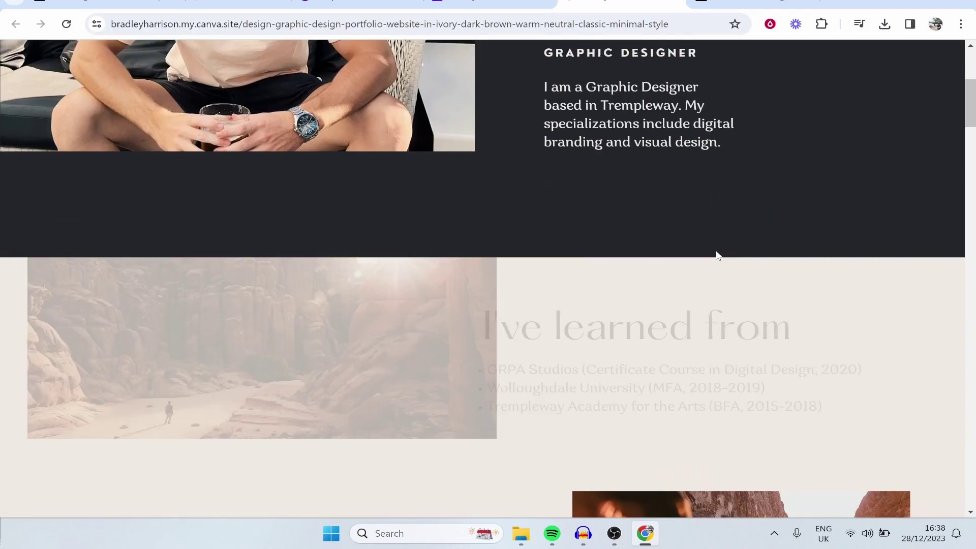
pyautogui.scroll(-3, 717, 255)
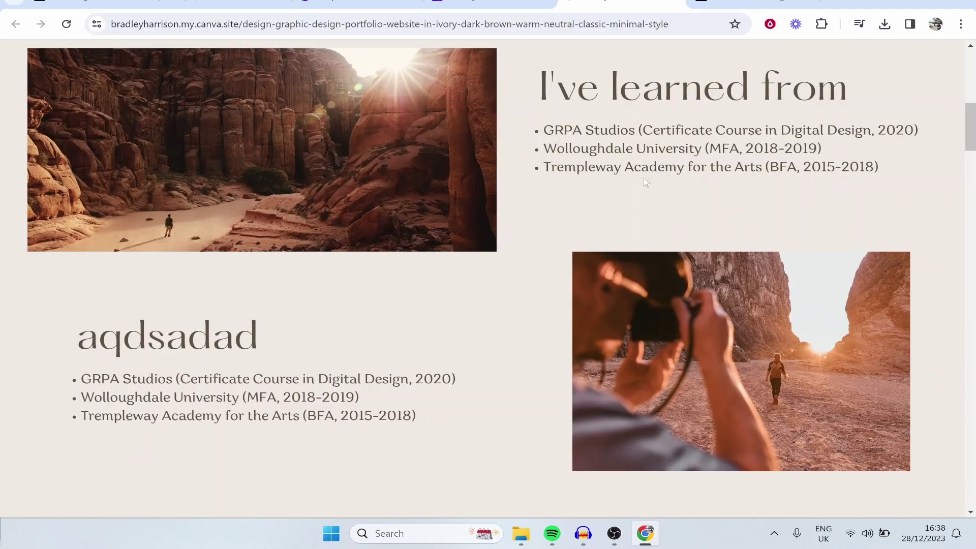